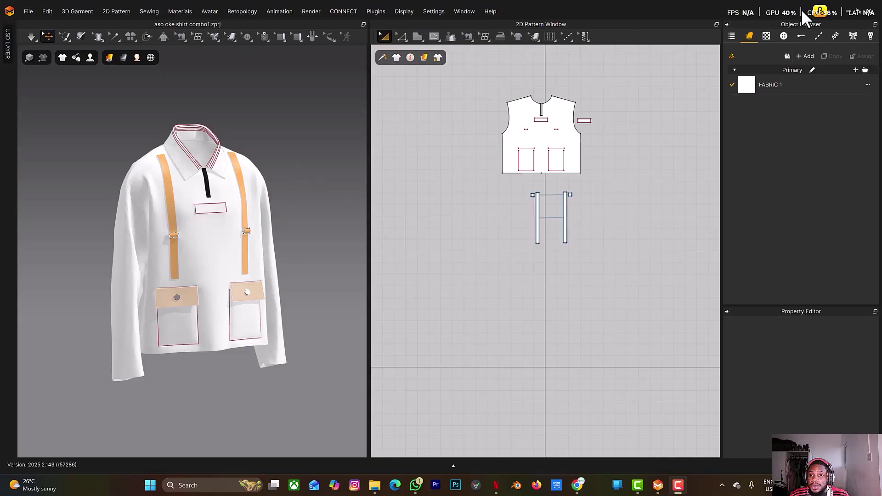
Step: Search the fabric library for denim and replace FABRIC 1 with V2_Woven_Denim_1
click(819, 11)
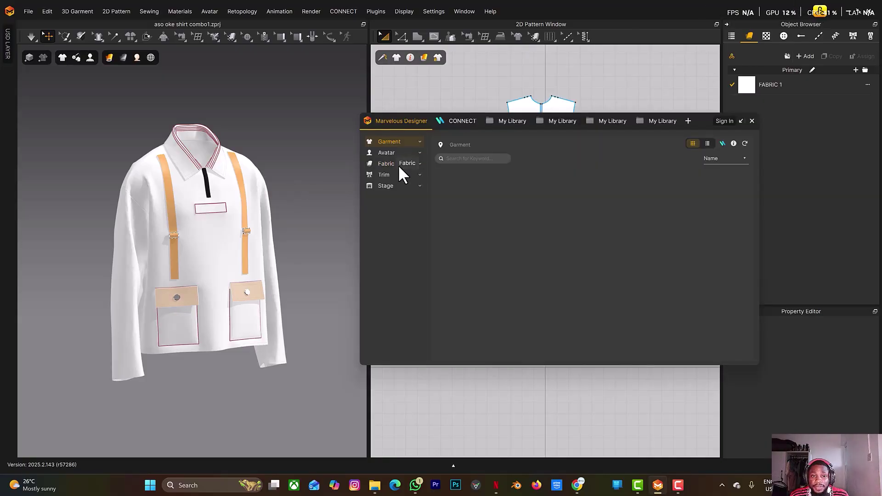
click(473, 159)
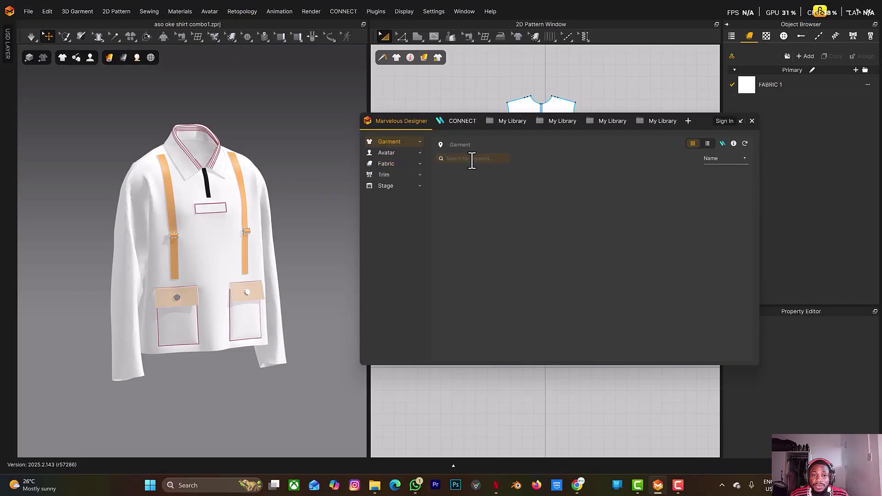
click(392, 164)
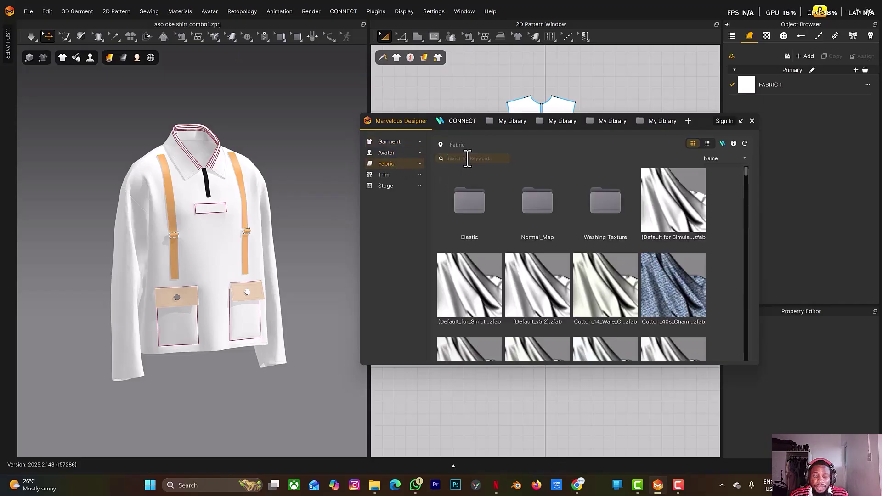
key(Return)
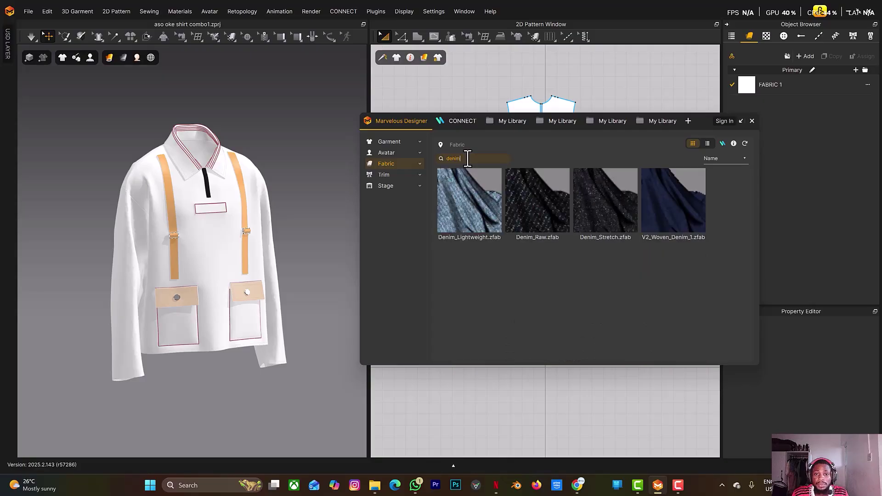
drag(693, 226, 793, 83)
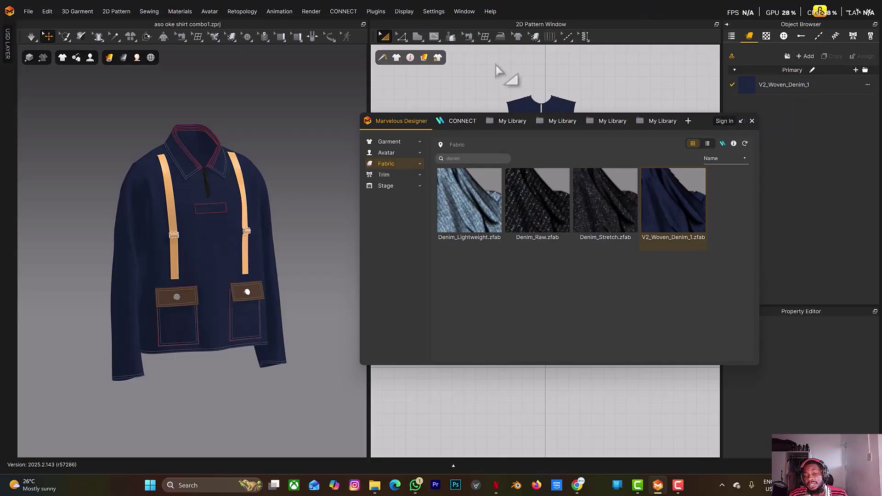
Step: Search the fabric library for twill and add Cotton_Heavy_Twill as a second fabric below V2_Woven_Denim_1
click(466, 158)
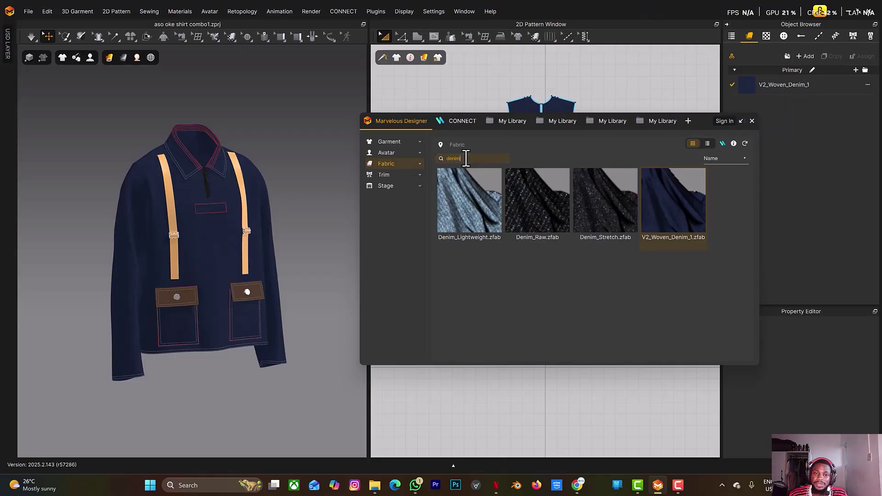
key(BackSpace)
key(BackSpace)
key(BackSpace)
key(BackSpace)
key(BackSpace)
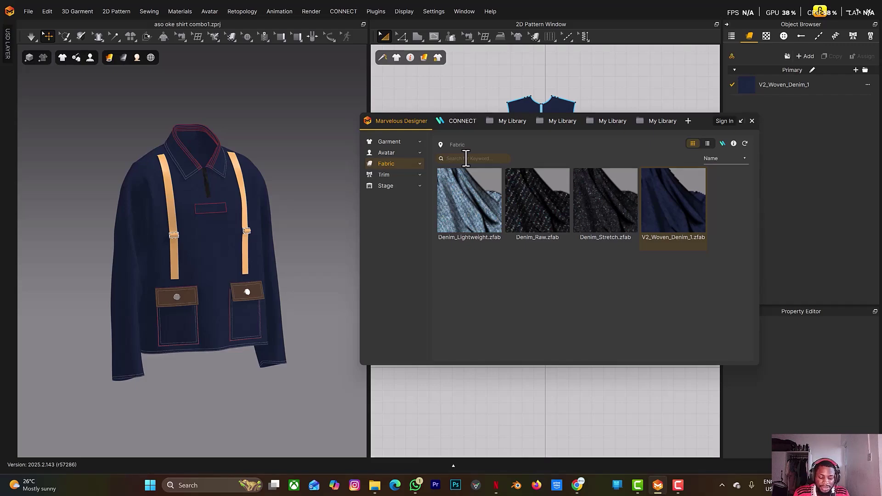
text(twill)
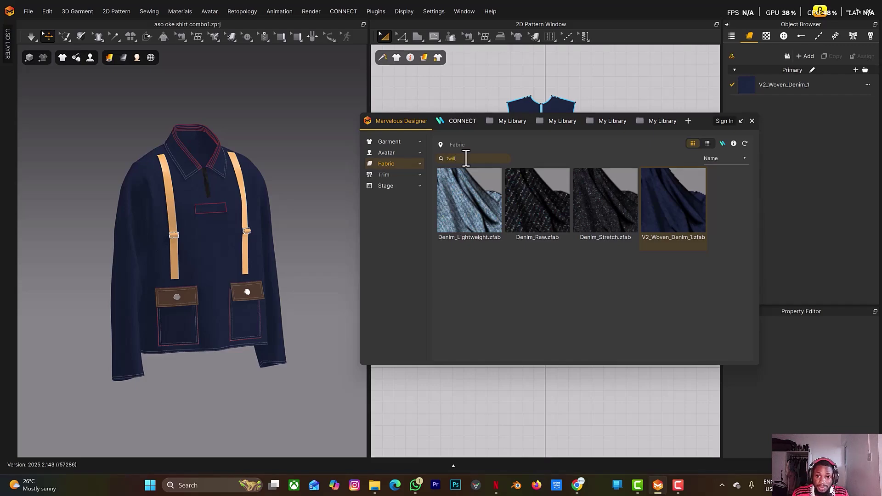
key(Return)
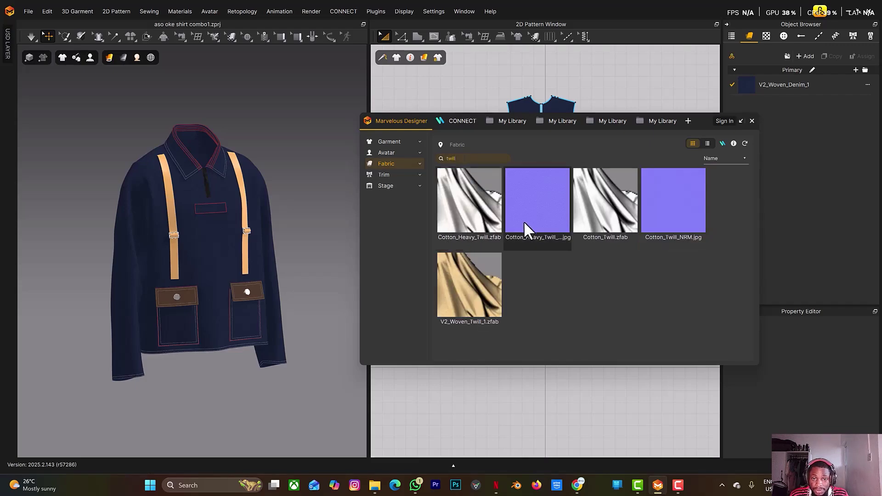
drag(462, 213, 829, 141)
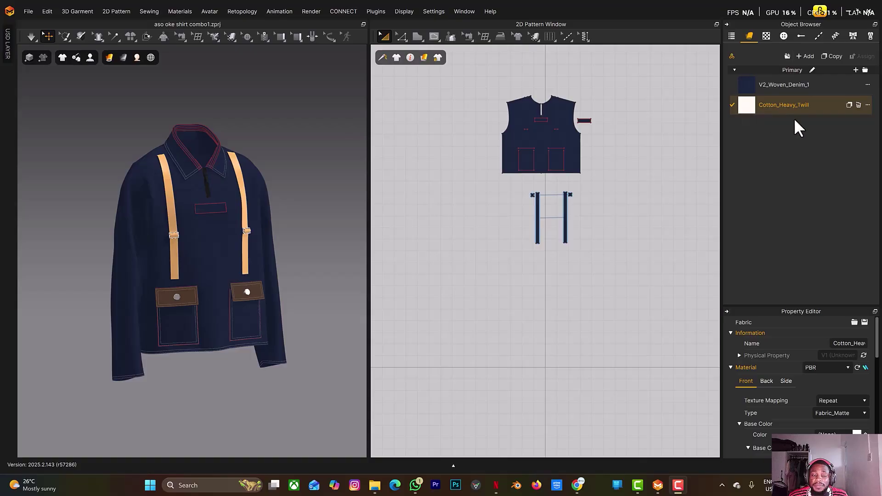
Step: Load the dark striped image 613193e0-46da-4765-a57a-0eb46821f3c3 from Downloads as the base color map of Cotton_Heavy_Twill
scroll(816, 398, down, 1)
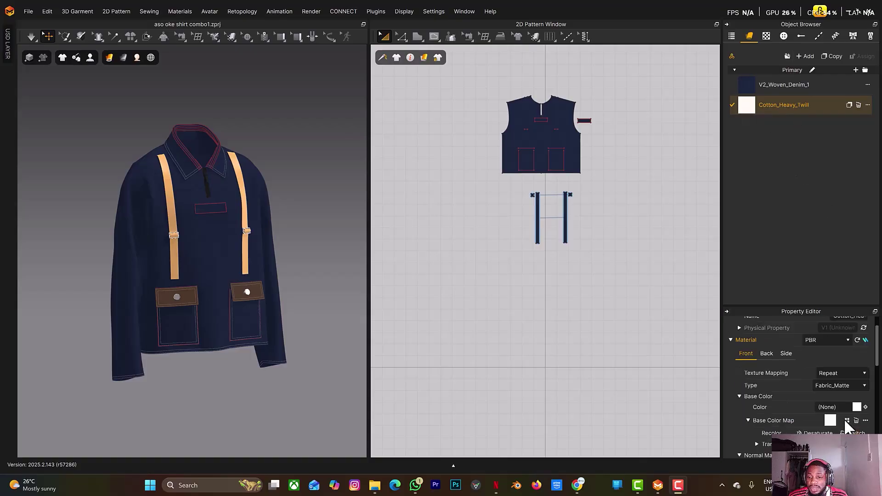
click(847, 420)
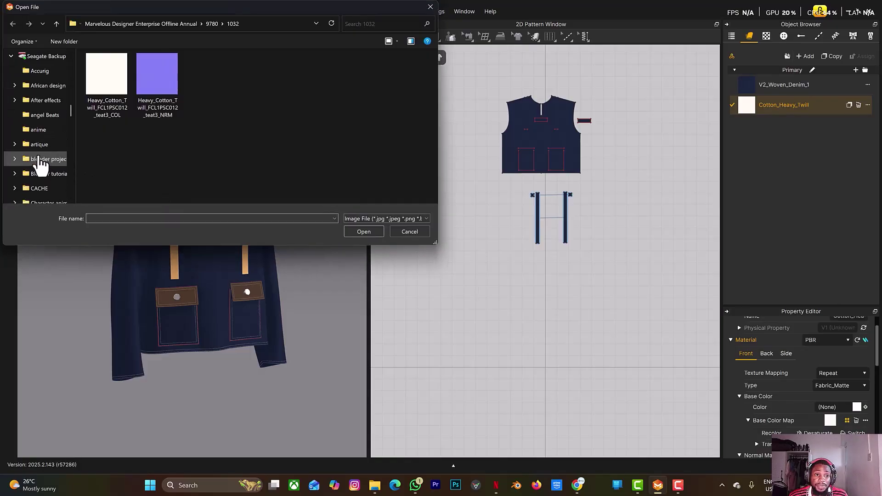
scroll(40, 144, up, 5)
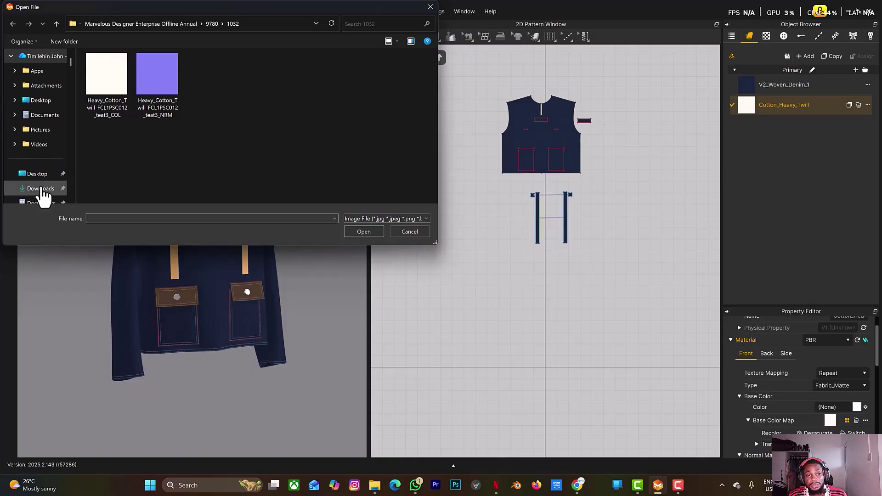
click(40, 188)
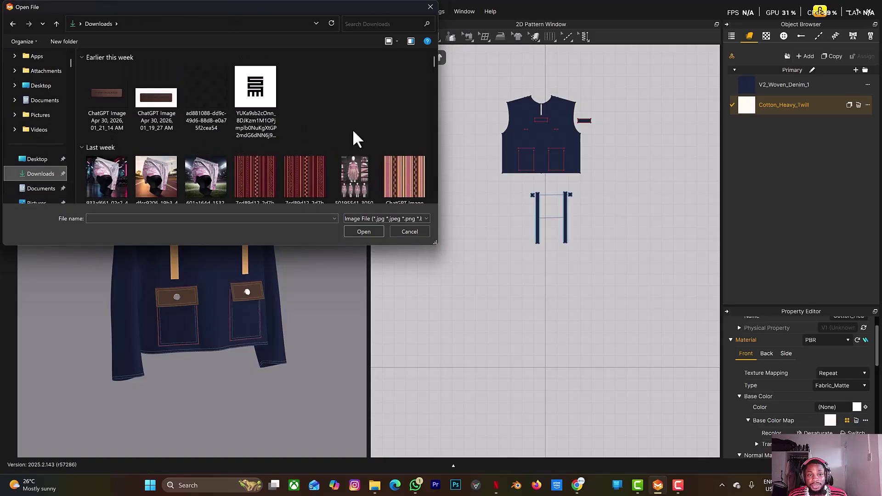
scroll(329, 125, down, 2)
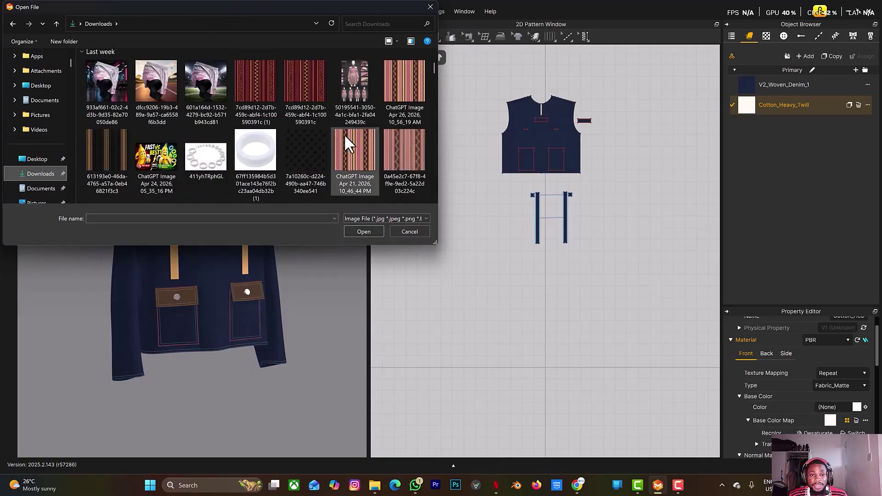
click(106, 156)
click(349, 230)
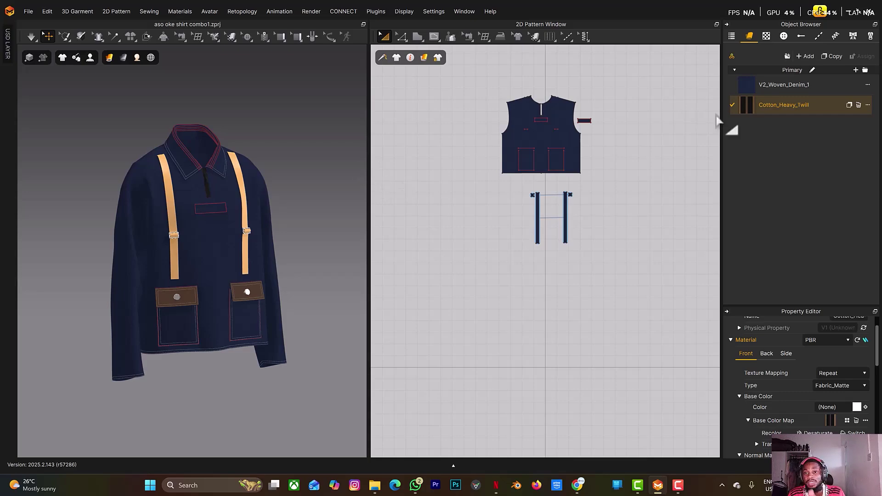
Step: Assign Cotton_Heavy_Twill to both front straps, both pockets and both pocket flaps, then clear the selection
scroll(165, 239, up, 3)
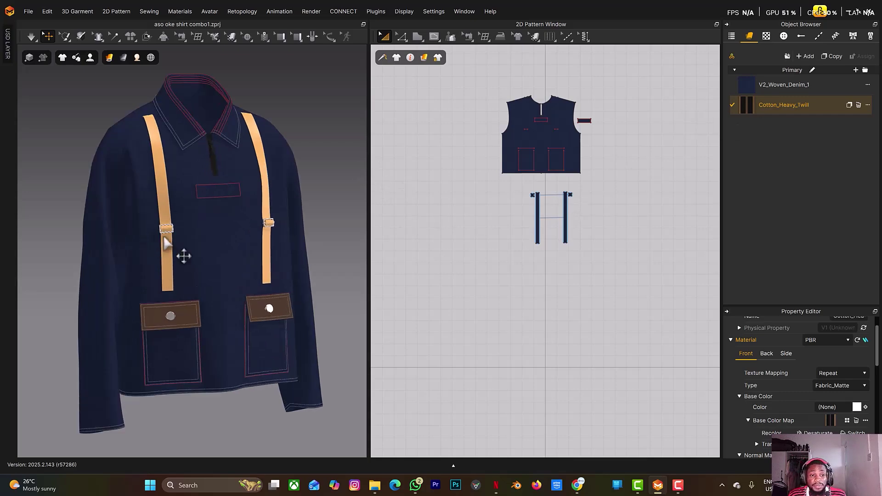
click(169, 206)
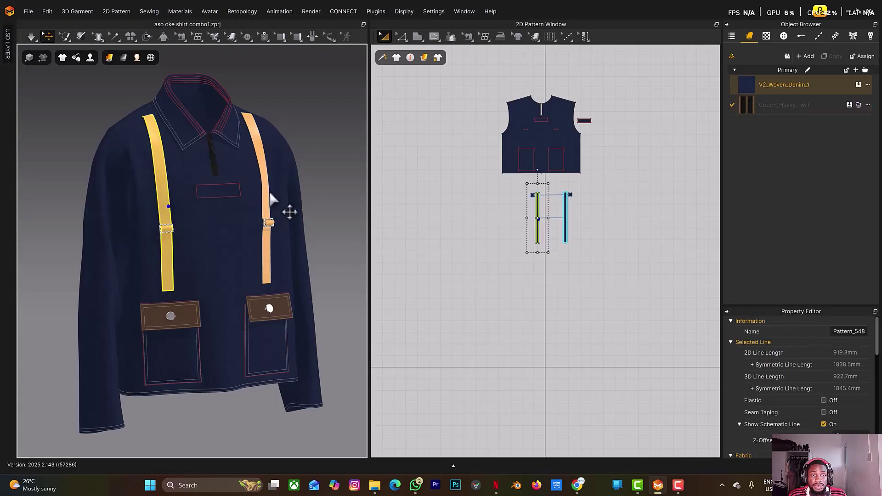
shift+click(268, 192)
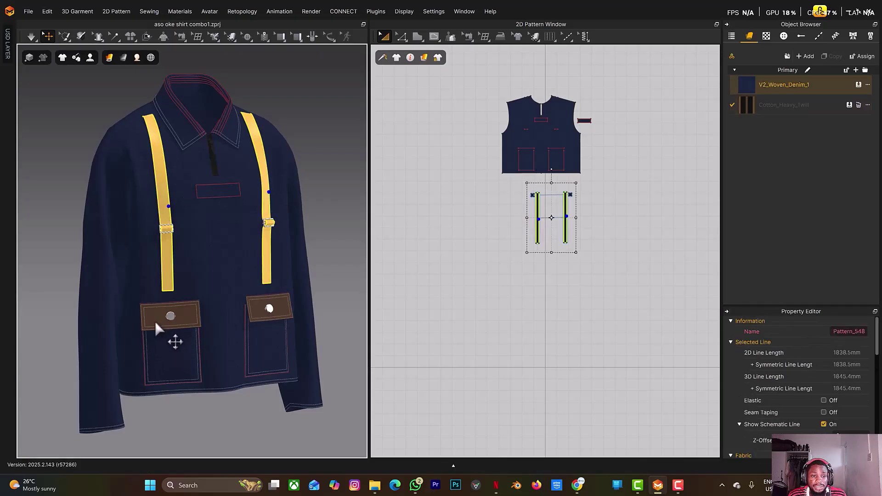
shift+click(180, 352)
shift+click(177, 354)
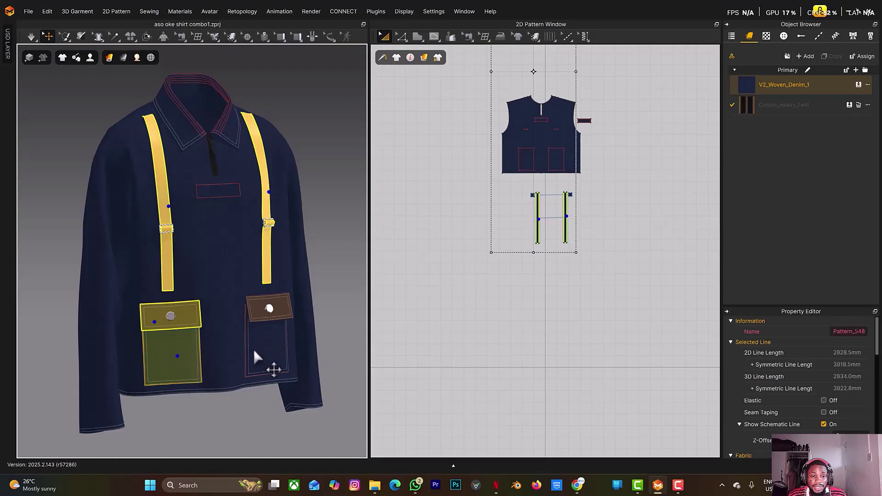
shift+click(255, 350)
shift+click(278, 311)
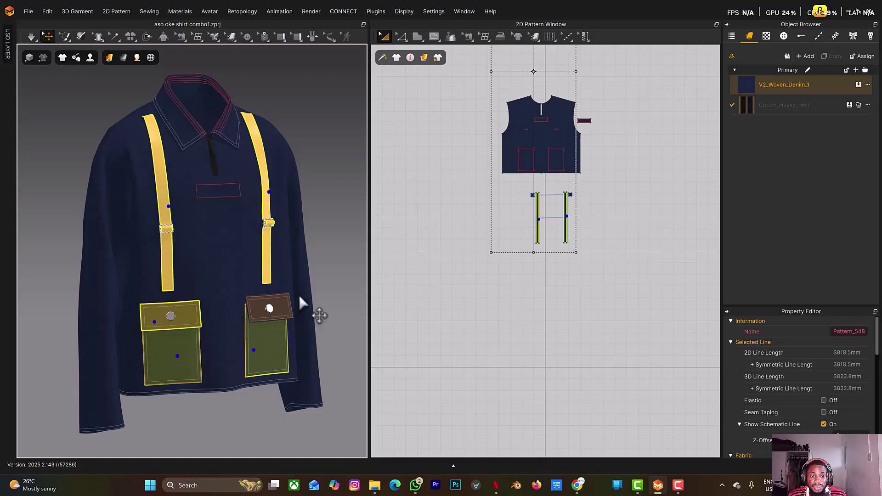
click(849, 104)
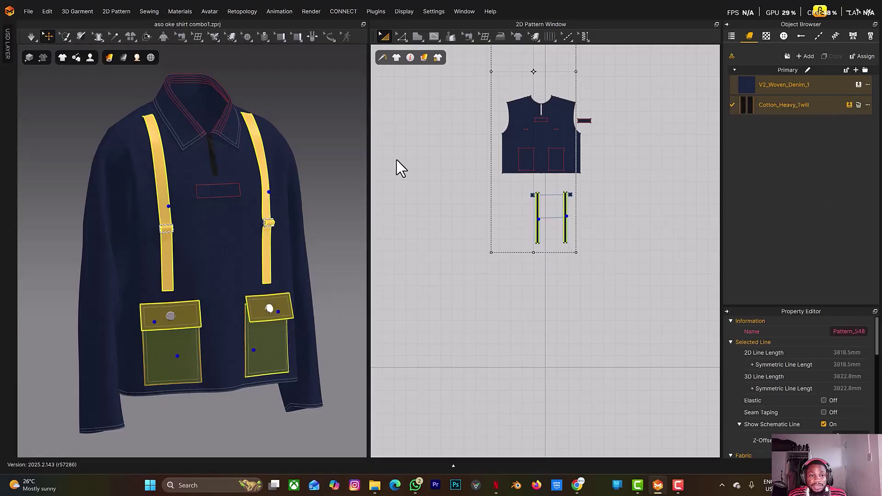
click(338, 130)
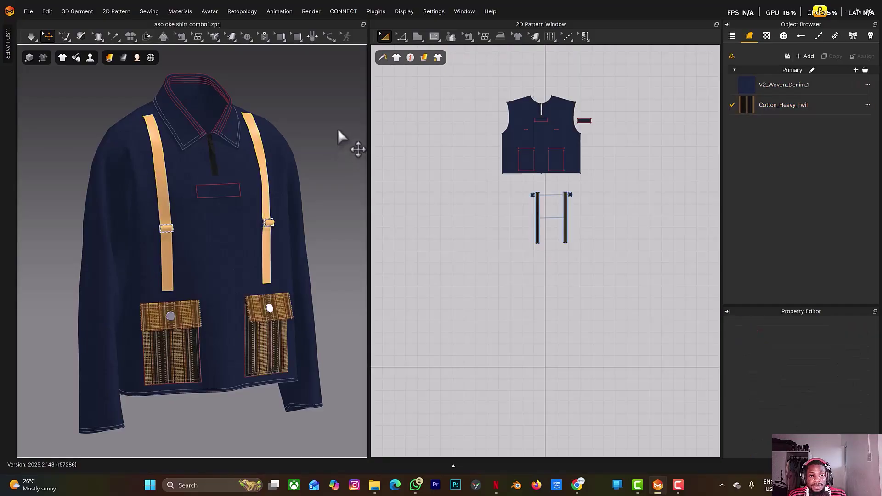
Step: Assign Cotton_Heavy_Twill to the yoke across the shirt's upper back
right_drag(338, 129, 214, 139)
click(231, 142)
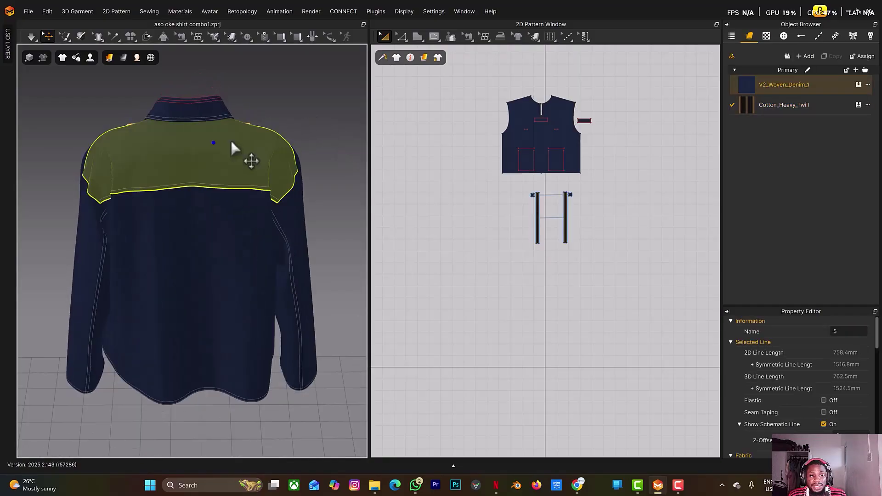
click(859, 105)
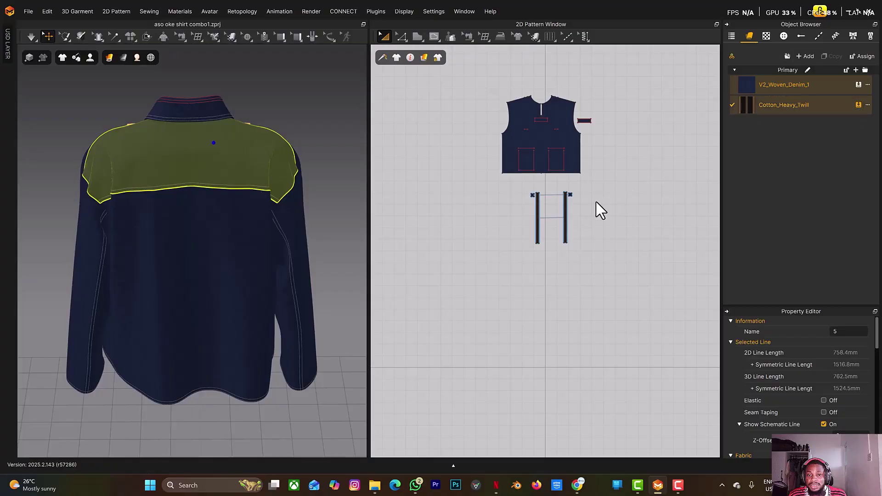
Step: Assign Cotton_Heavy_Twill to the two small square pattern pieces beside the straps
scroll(579, 197, up, 5)
click(523, 207)
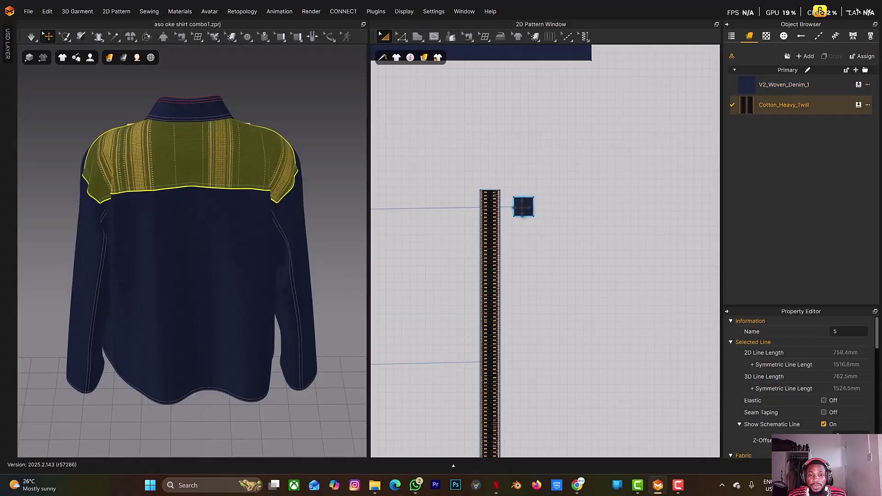
right_drag(527, 260, 734, 236)
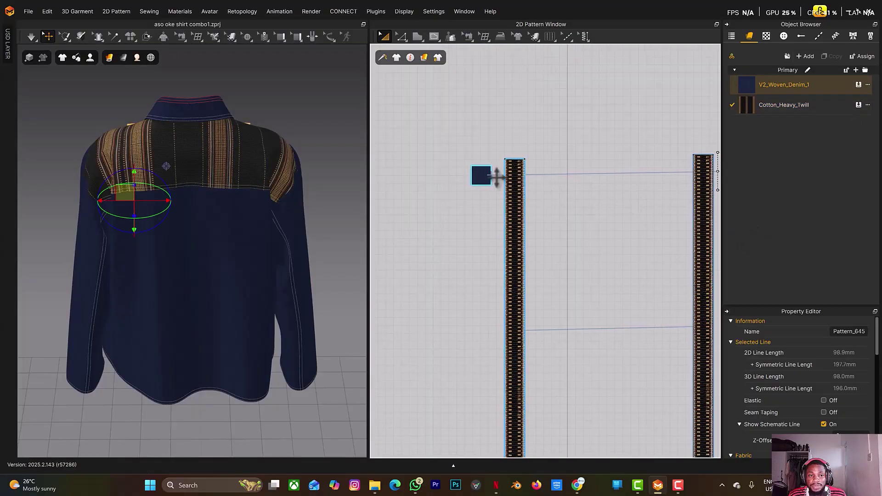
click(481, 177)
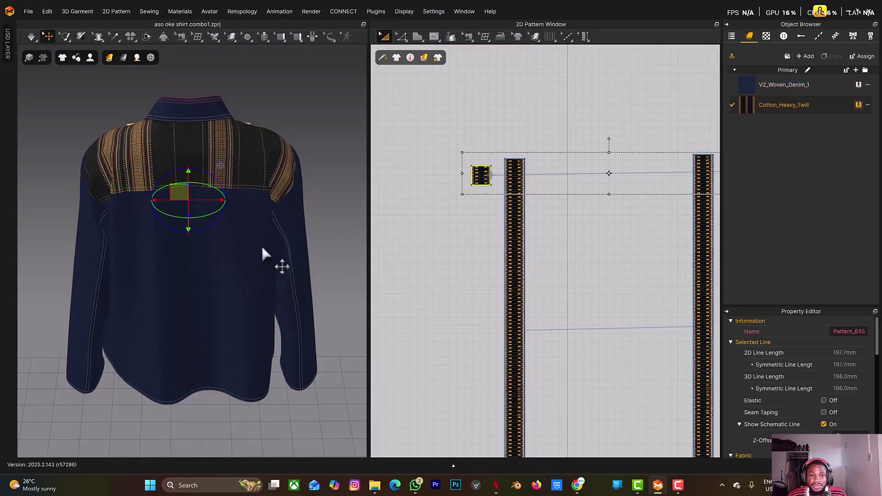
Step: Remove the base color map from V2_Woven_Denim_1 and set its base color to black (000000)
right_drag(236, 184, 317, 221)
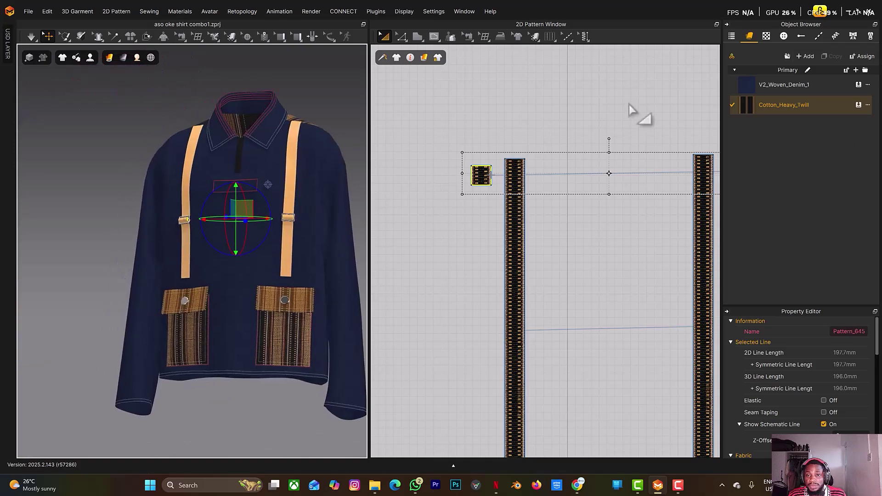
click(782, 87)
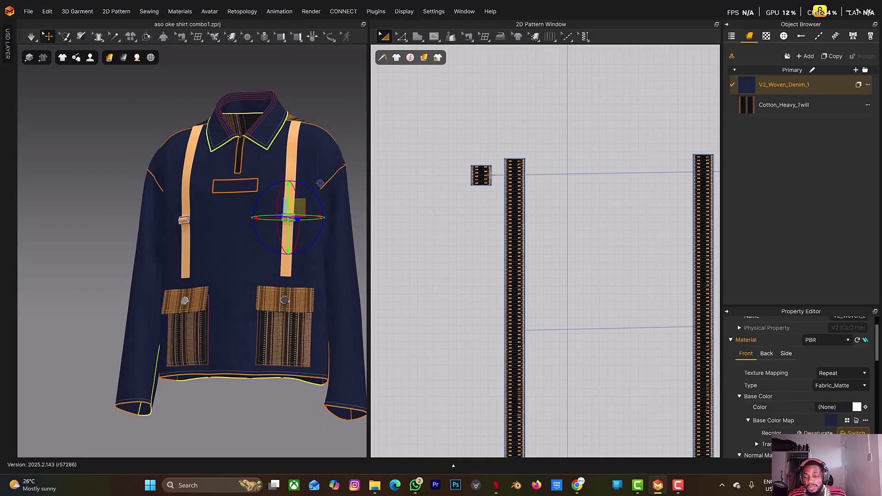
click(856, 421)
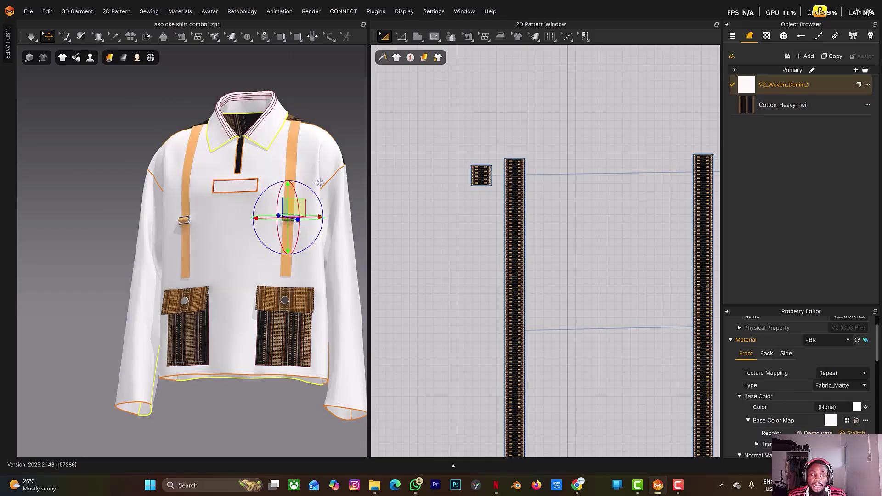
click(857, 407)
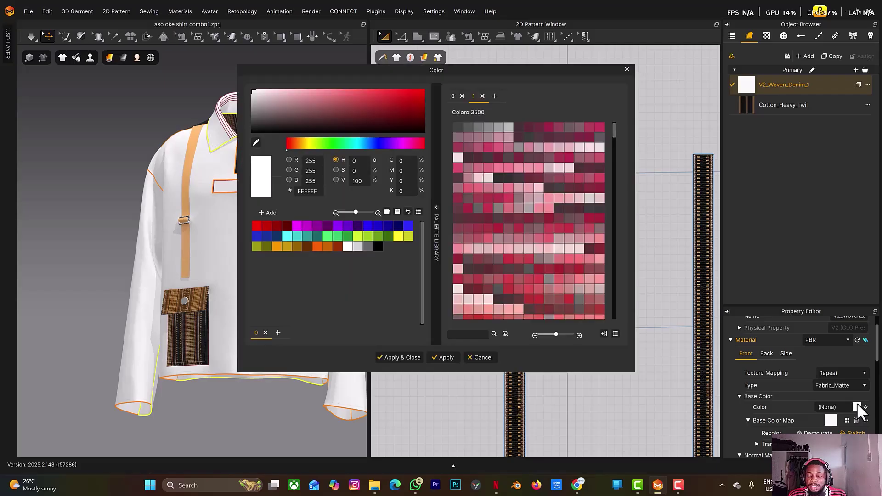
click(378, 252)
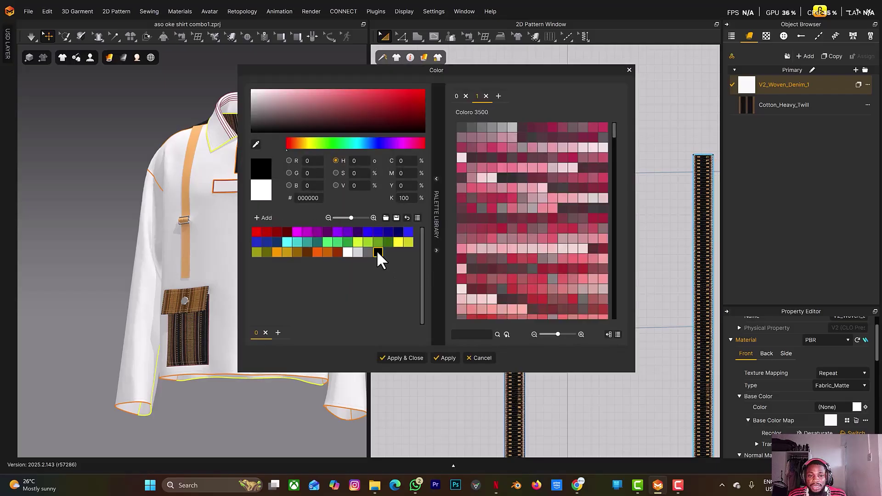
click(403, 358)
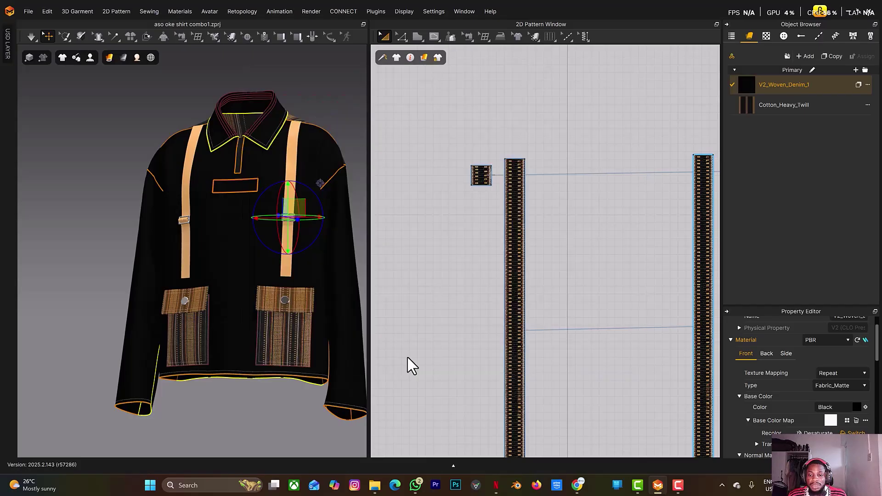
Step: Set the V2_Woven_Denim_1 material type to Denim with a Bleach Wash wet process and check the fabric on the shirt front
click(834, 384)
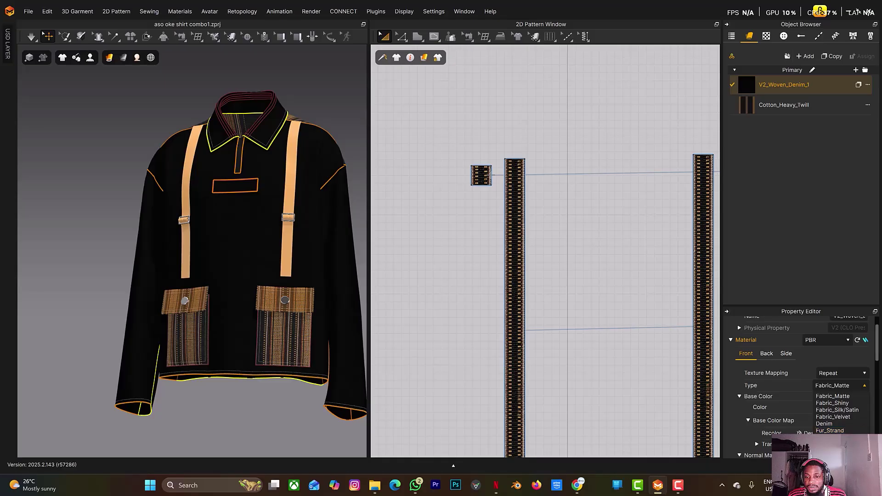
key(Escape)
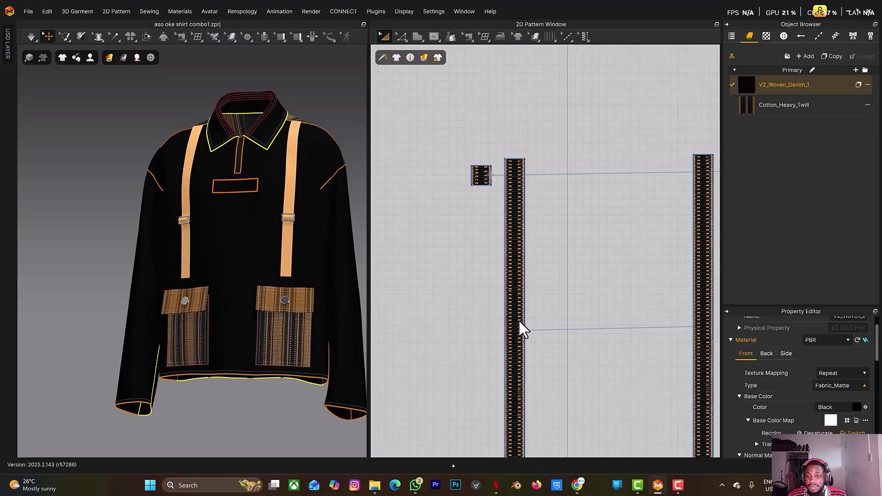
click(842, 406)
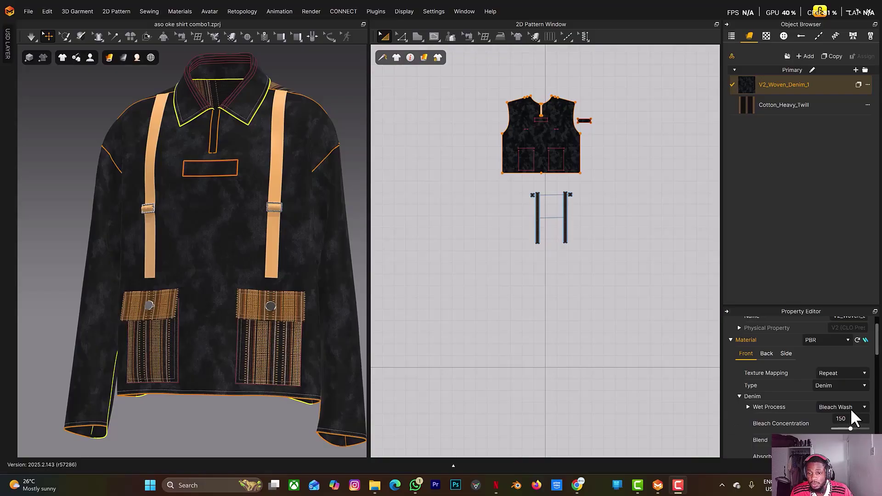
right_drag(257, 250, 310, 244)
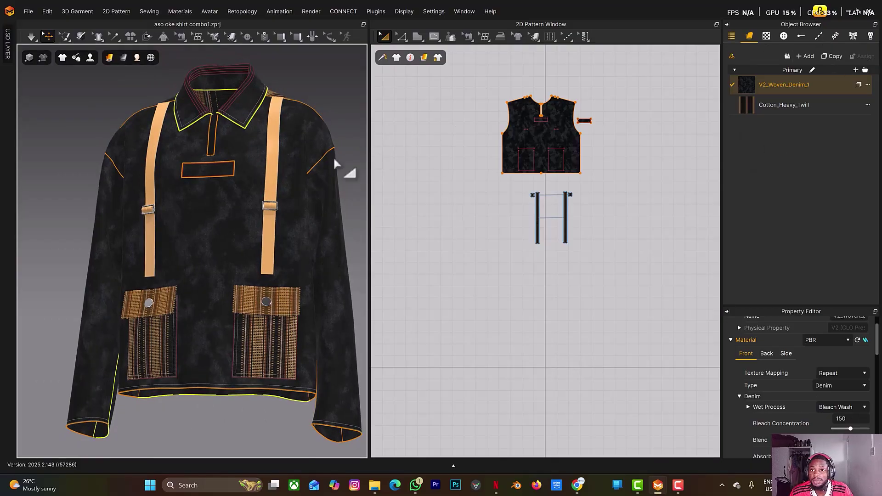
scroll(228, 175, up, 4)
scroll(223, 170, up, 2)
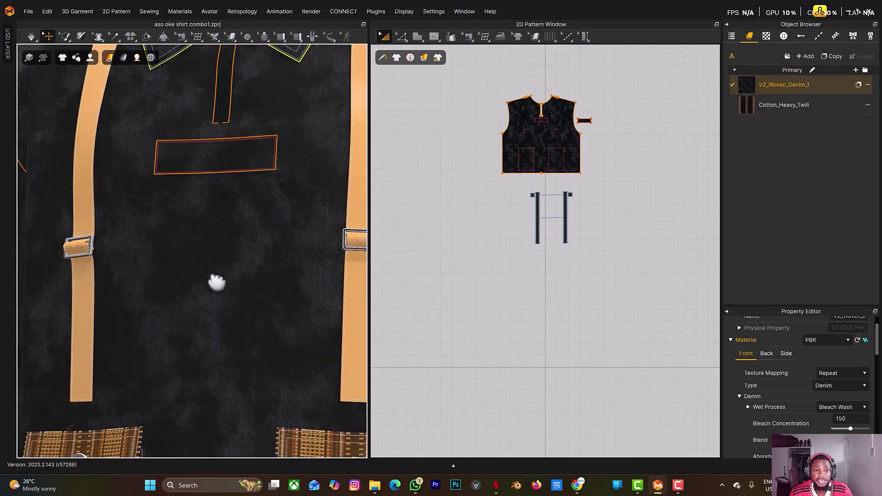
right_drag(223, 246, 151, 262)
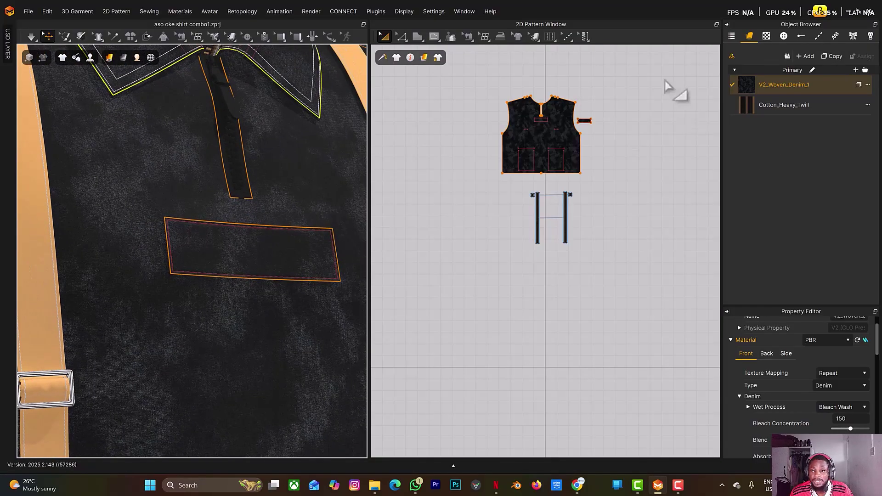
Step: Search the library's fabrics for "leather" and add V2_Leather_Full_Grain to the project's fabric list
click(819, 9)
click(387, 162)
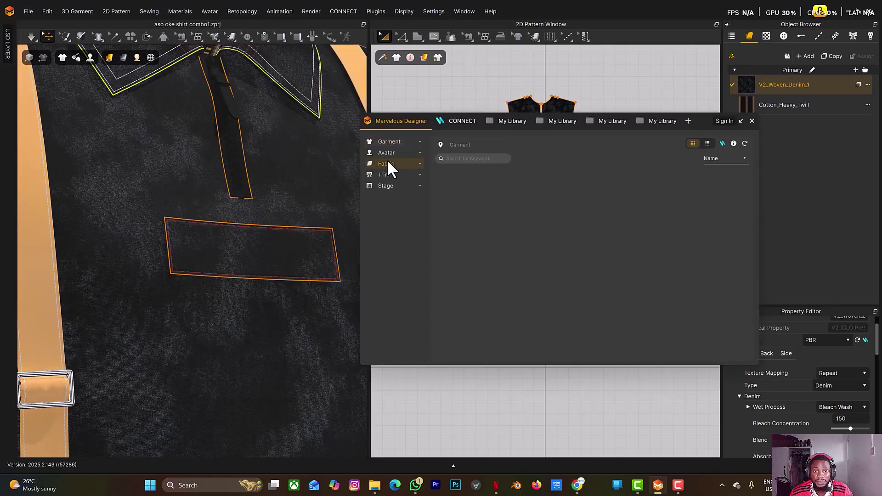
click(464, 161)
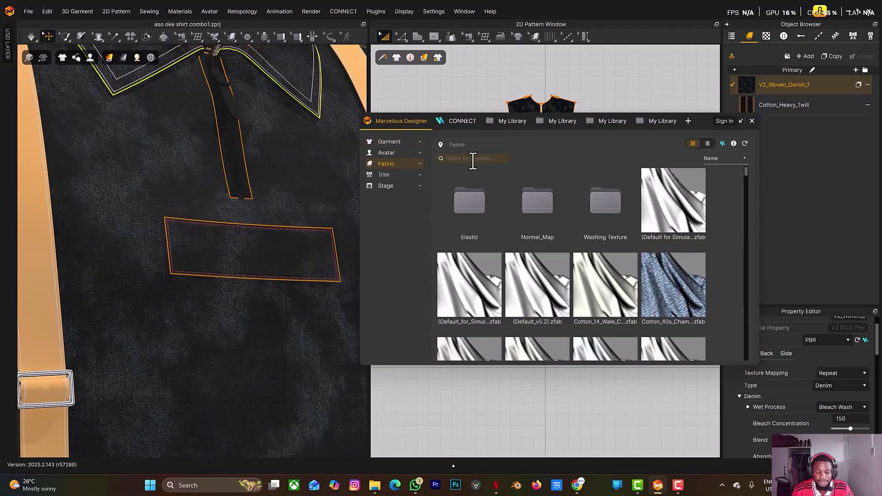
text(leather)
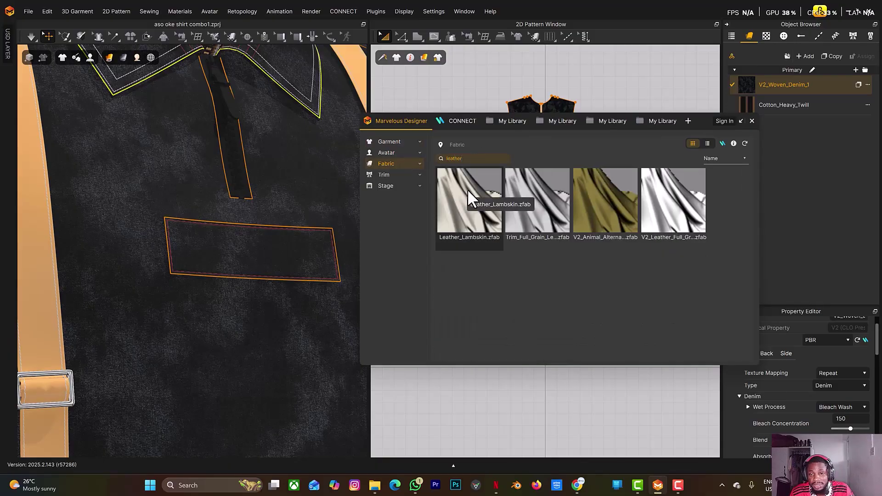
drag(676, 200, 825, 136)
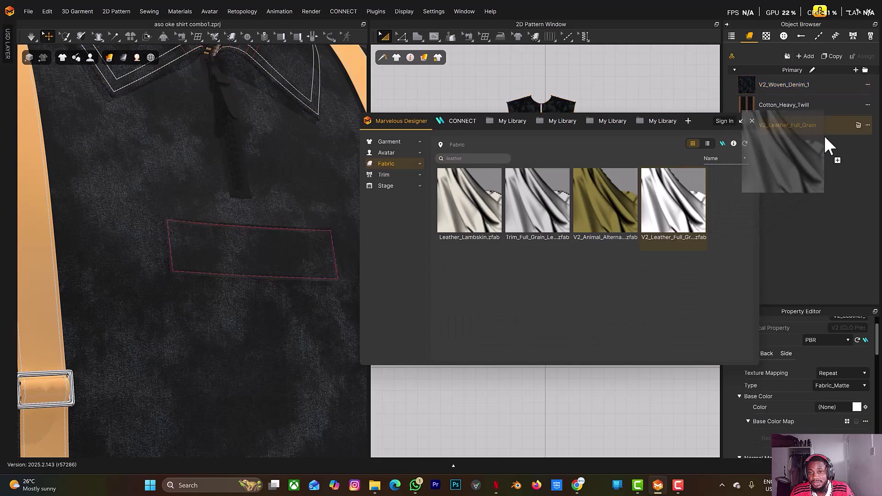
Step: Assign V2_Leather_Full_Grain to the rectangular chest patch and close the library
click(294, 255)
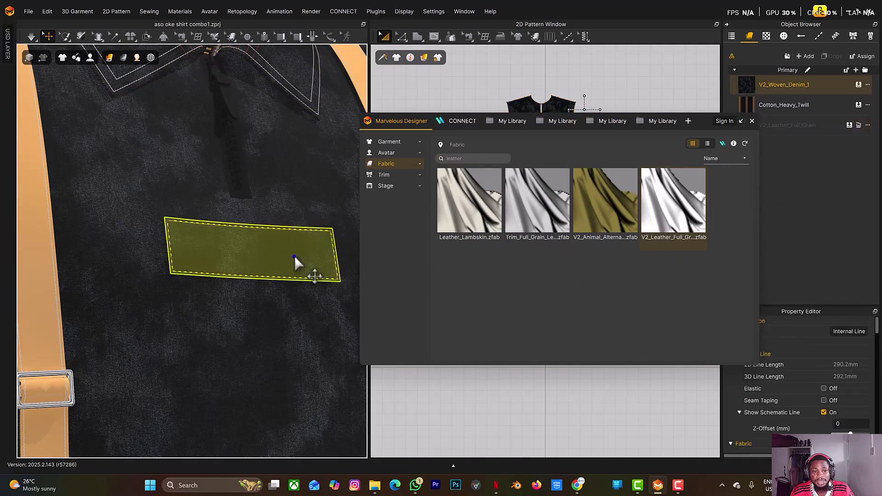
click(849, 124)
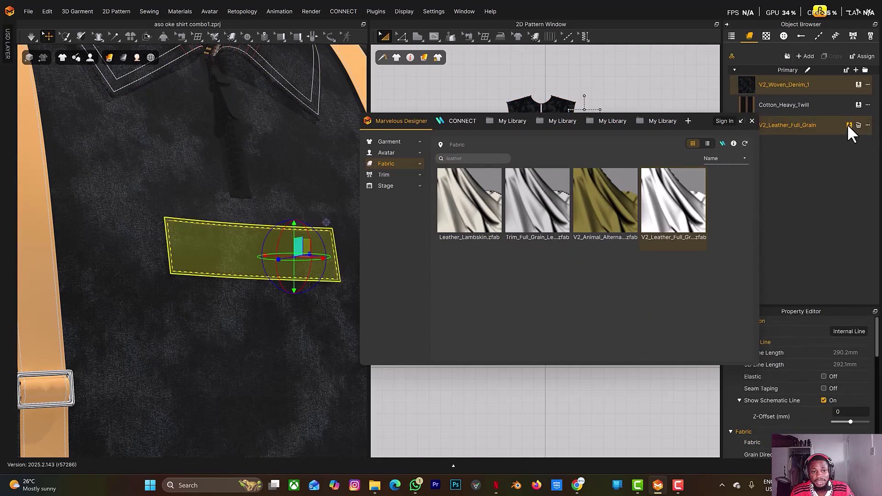
click(752, 121)
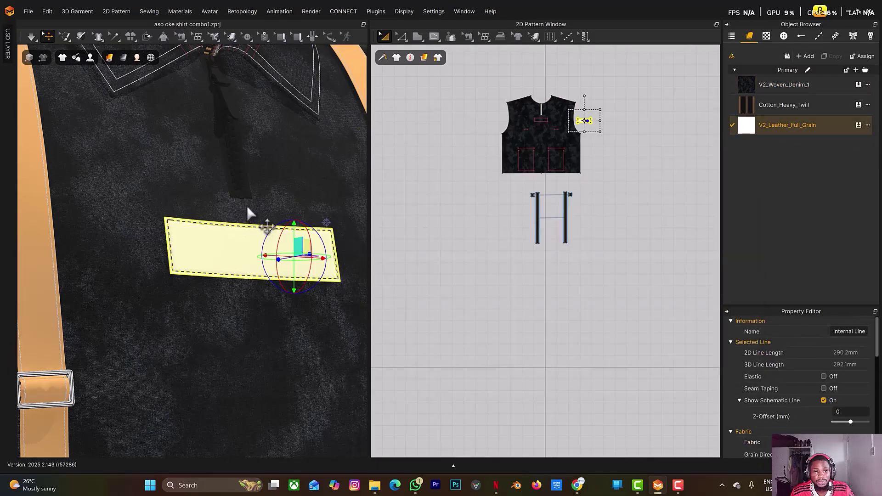
scroll(257, 212, down, 5)
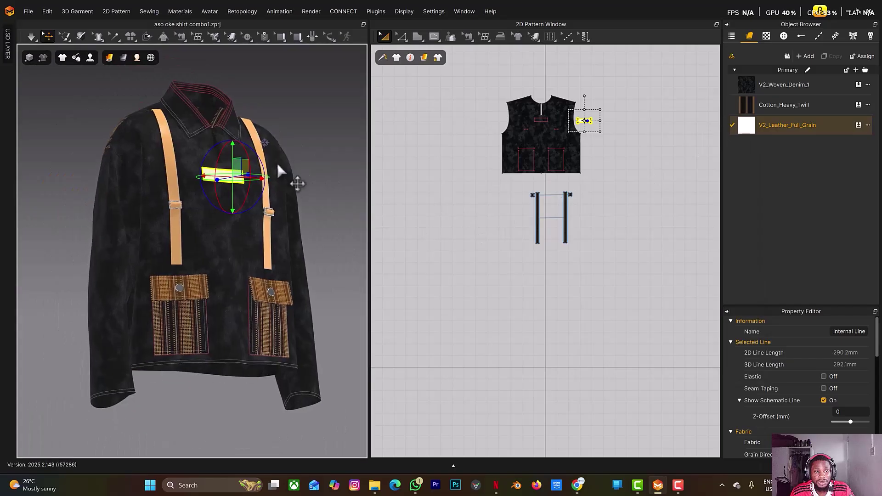
right_drag(277, 162, 242, 180)
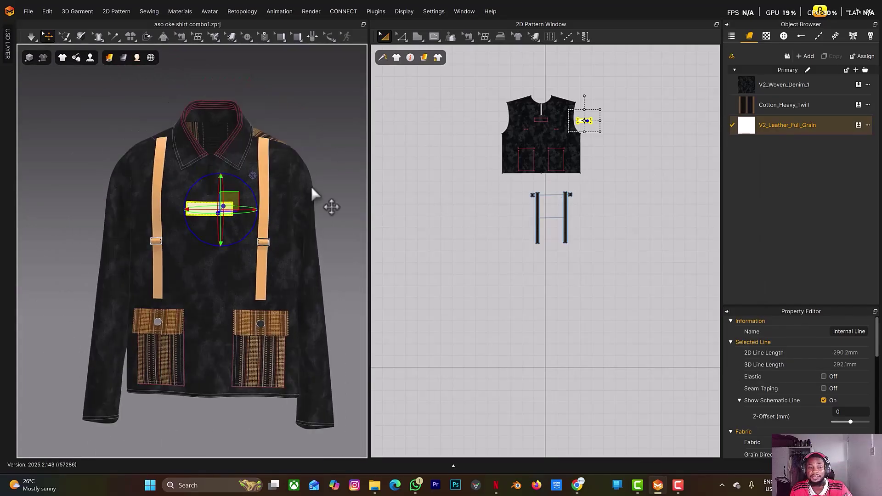
Step: Switch to the ChatGPT conversation in Chrome and review the Nkyinkyim symbol references and generated seamless pattern images
click(577, 486)
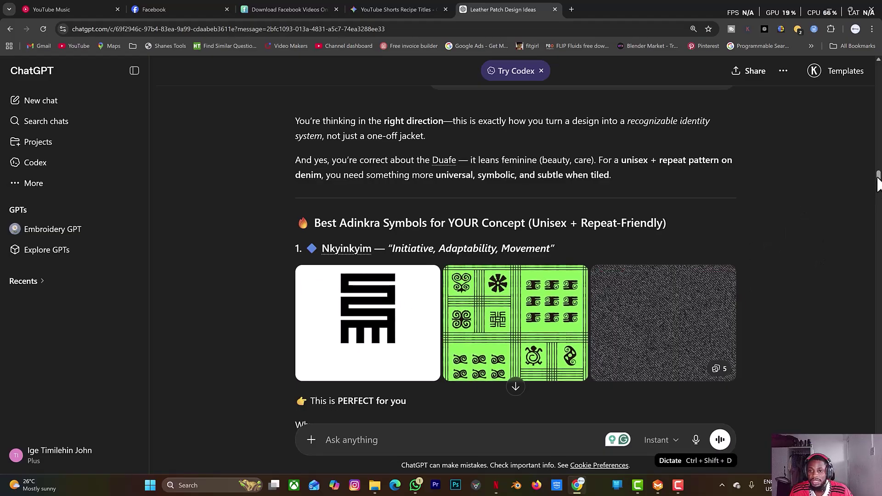
scroll(878, 211, down, 5)
scroll(876, 211, down, 5)
scroll(641, 251, down, 10)
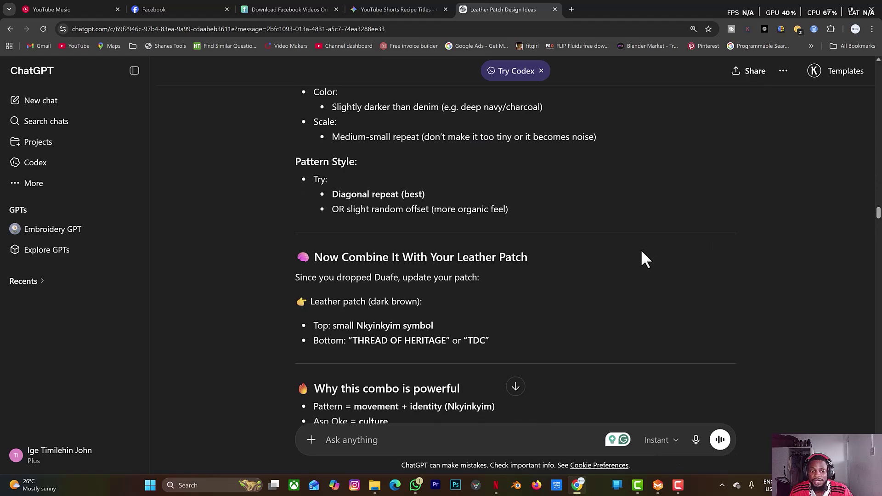
scroll(639, 256, down, 15)
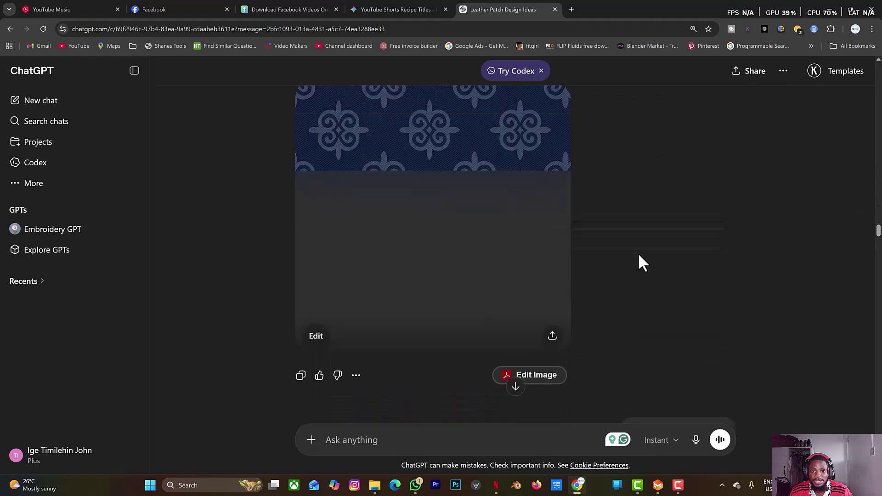
scroll(638, 256, down, 10)
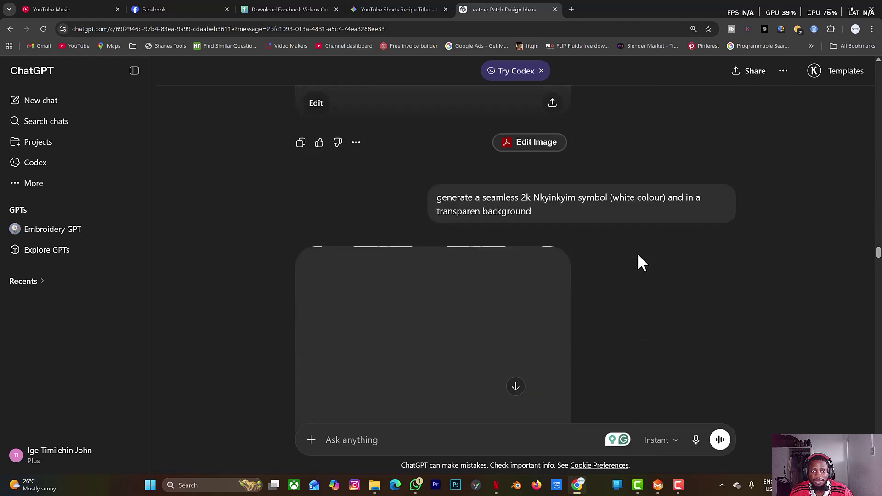
scroll(638, 255, down, 15)
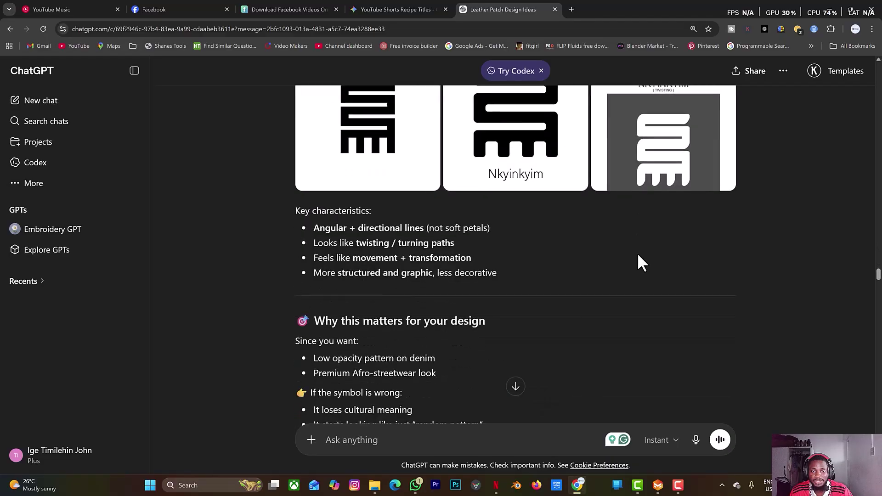
scroll(413, 222, up, 4)
scroll(492, 250, down, 15)
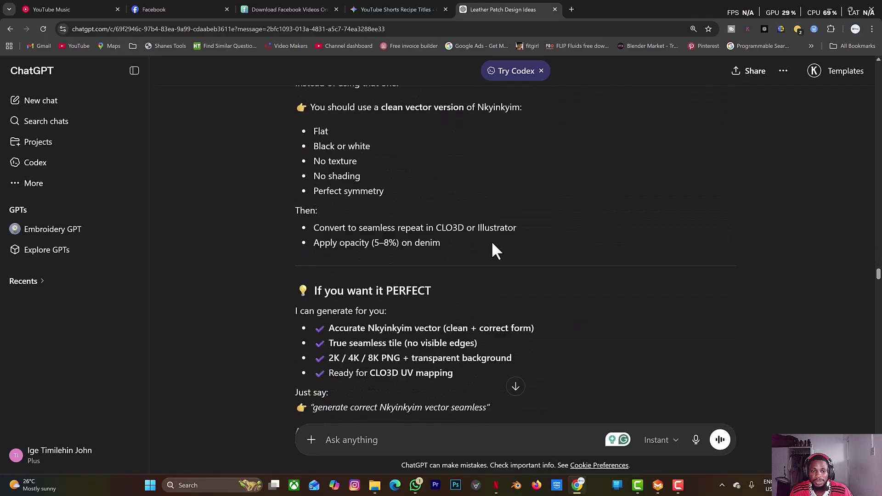
scroll(493, 241, down, 15)
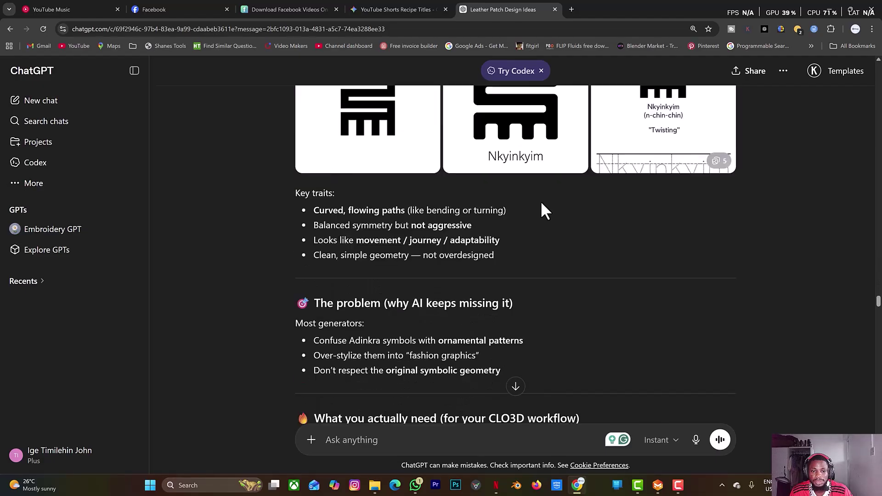
scroll(542, 204, down, 15)
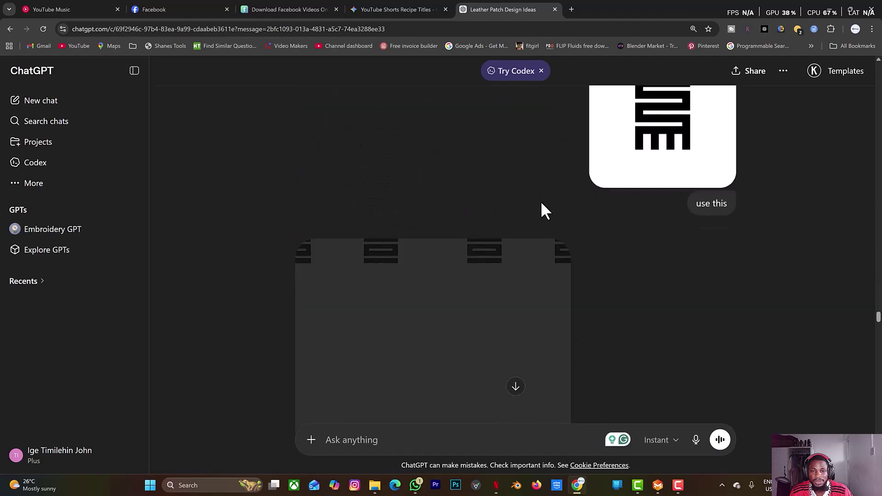
scroll(599, 167, up, 1)
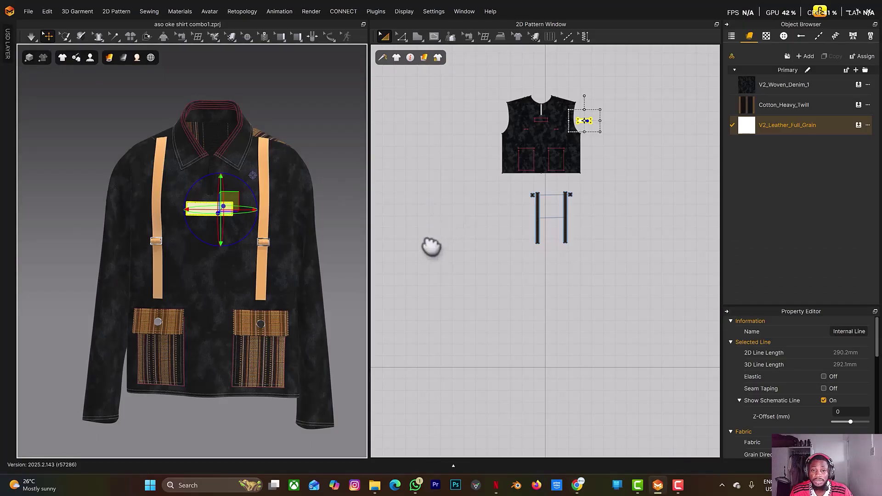
Step: Back in Marvelous Designer, load the Nkyinkyim pattern image ad881088-dd9c-49d6-88d8-e0a75f2cea54 from Downloads with the Graphic (3D Pattern) tool
right_drag(429, 247, 429, 254)
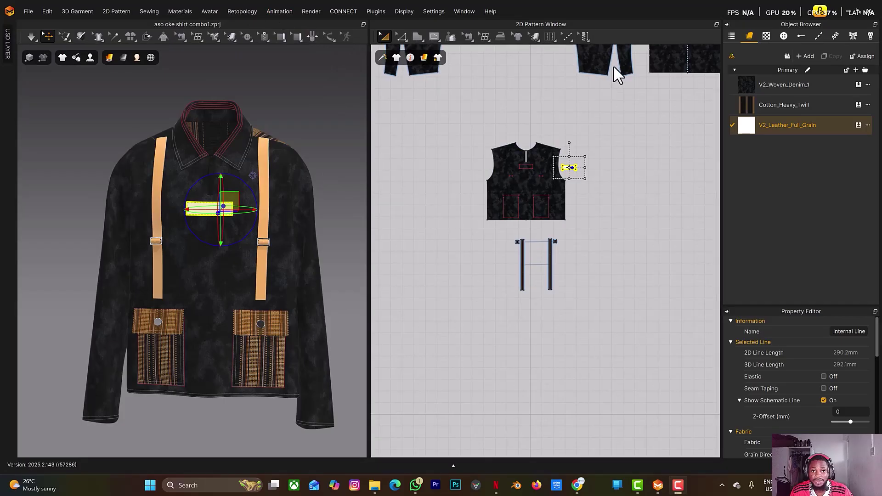
click(229, 34)
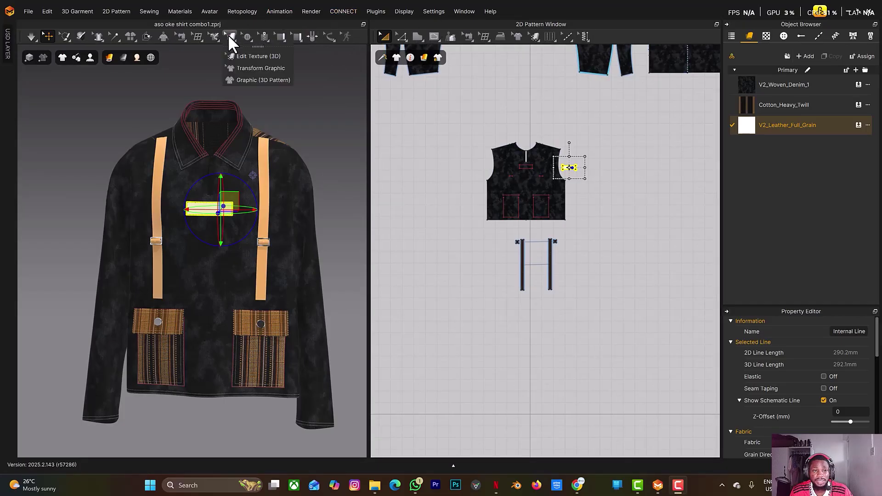
click(248, 80)
click(520, 181)
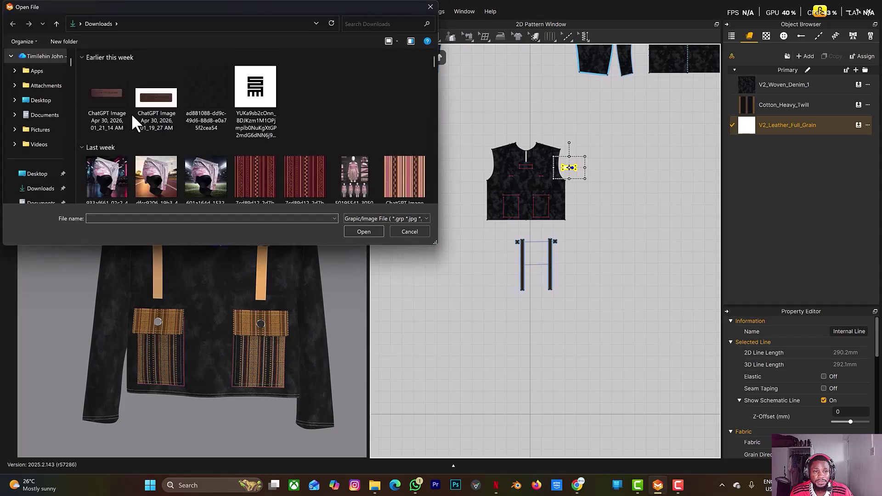
click(207, 97)
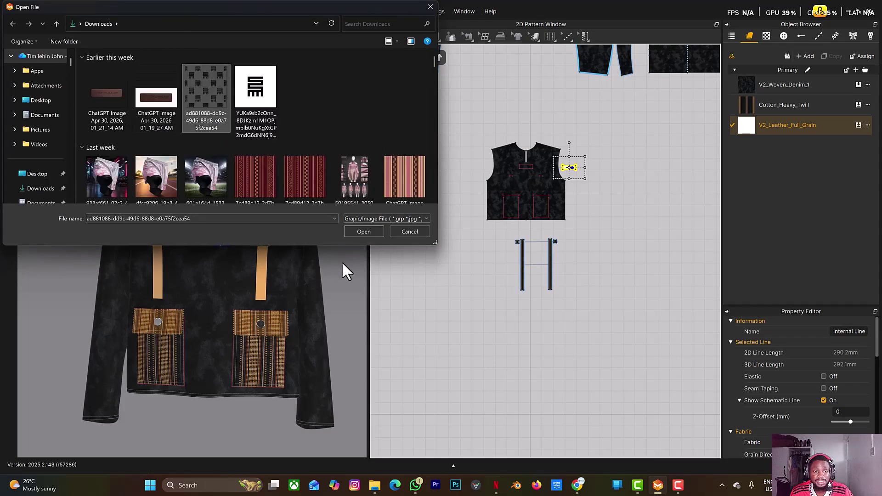
click(360, 229)
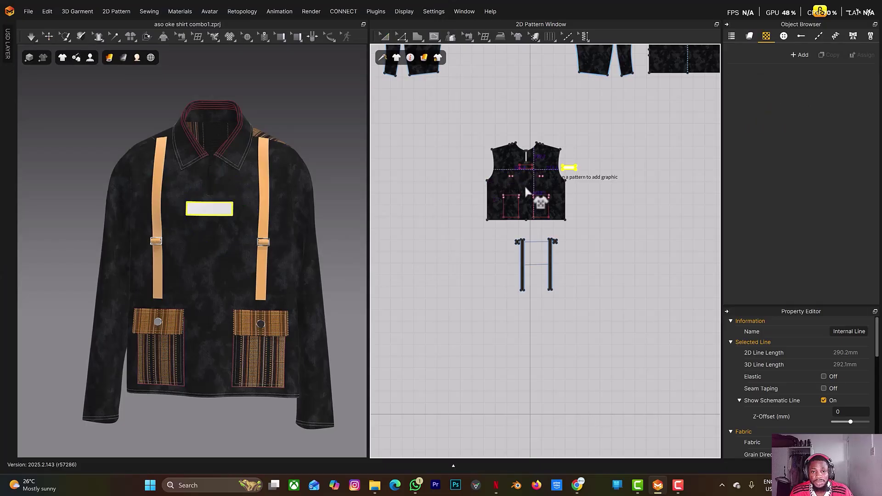
Step: Place the graphic near the middle of the front body pattern at 361.2 × 361.2 mm
scroll(525, 185, up, 2)
click(526, 189)
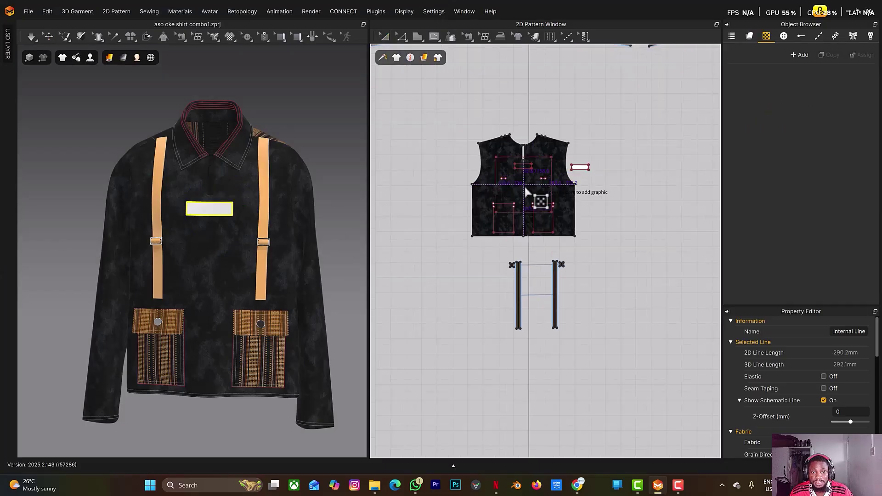
click(526, 191)
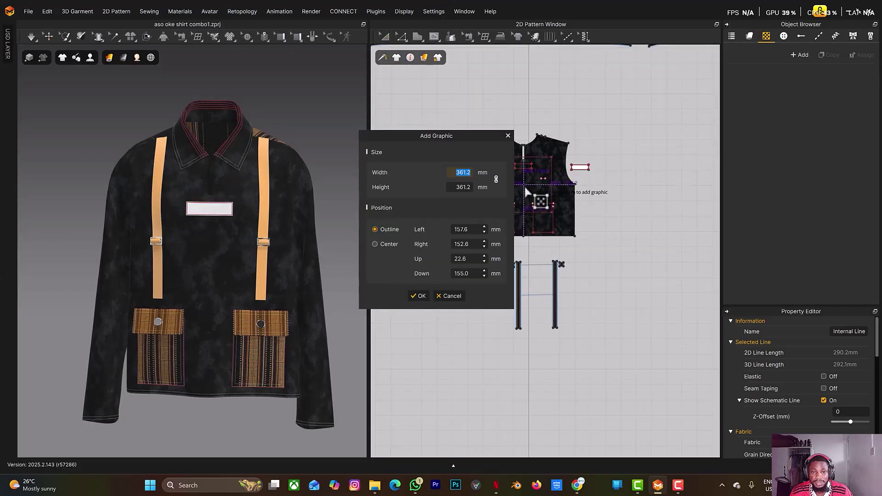
click(419, 296)
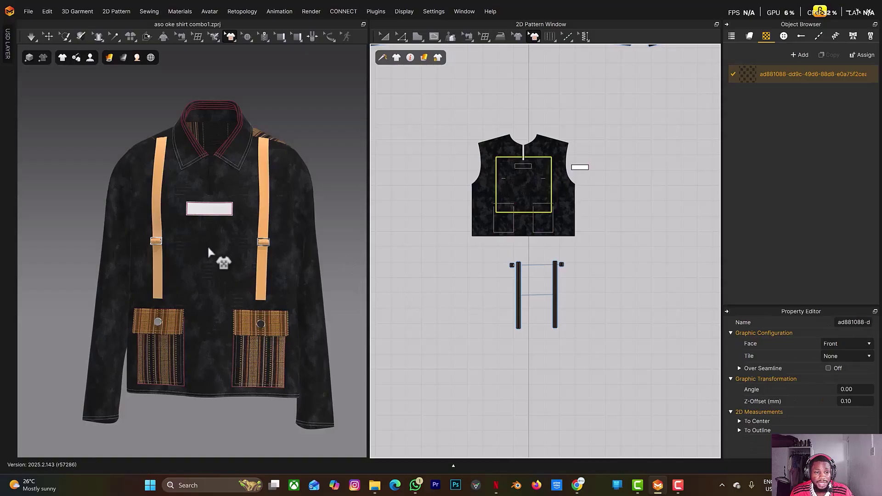
Step: Inspect the Nkyinkyim graphic on the front body up close and set its tiling to Pattern
scroll(208, 251, up, 10)
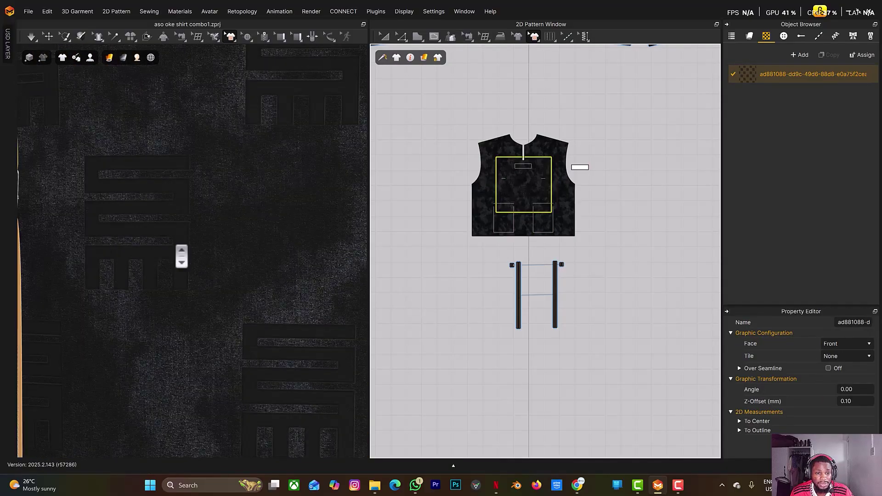
scroll(182, 256, up, 3)
scroll(181, 256, down, 6)
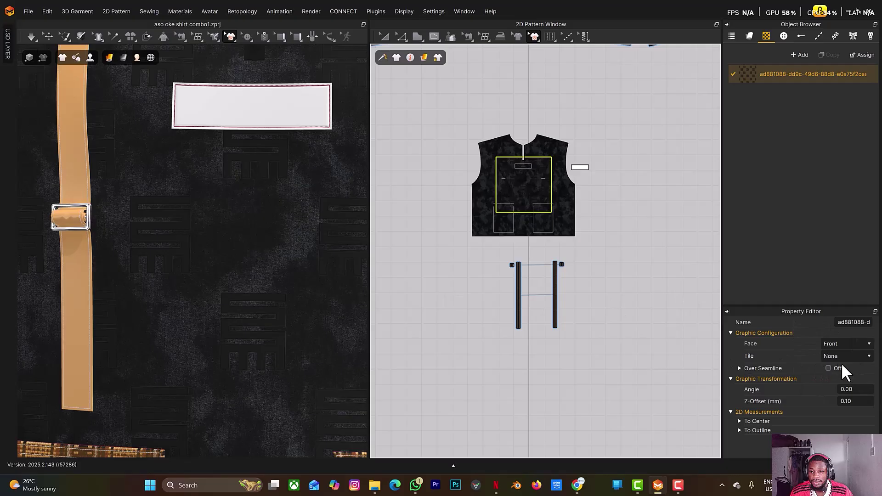
click(848, 357)
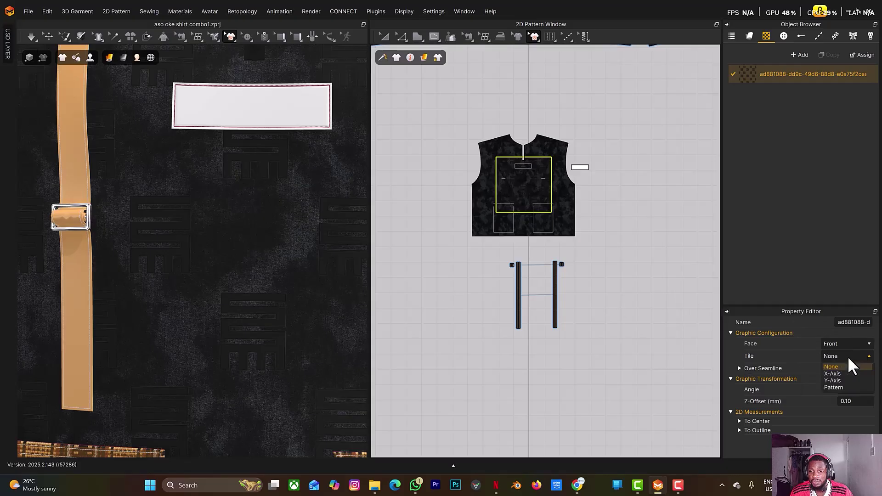
click(836, 383)
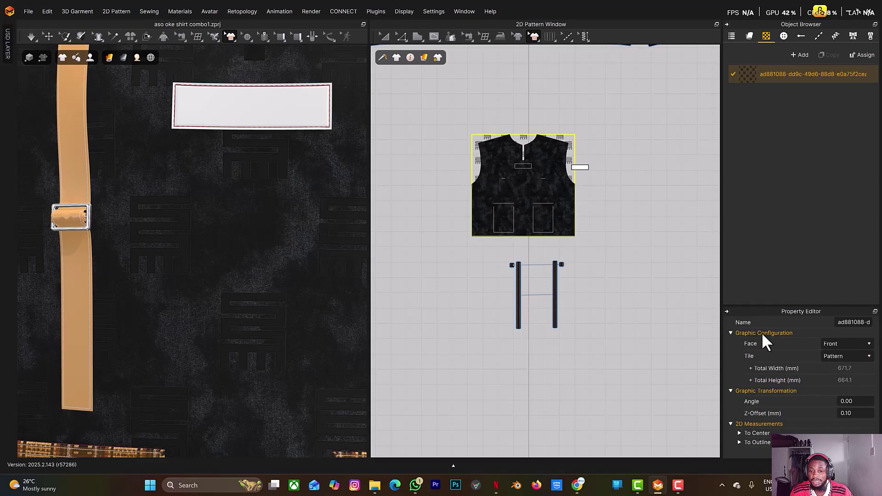
Step: Recolor the Nkyinkyim graphic's base color map so the symbols are white against the black denim
click(798, 76)
scroll(784, 344, down, 8)
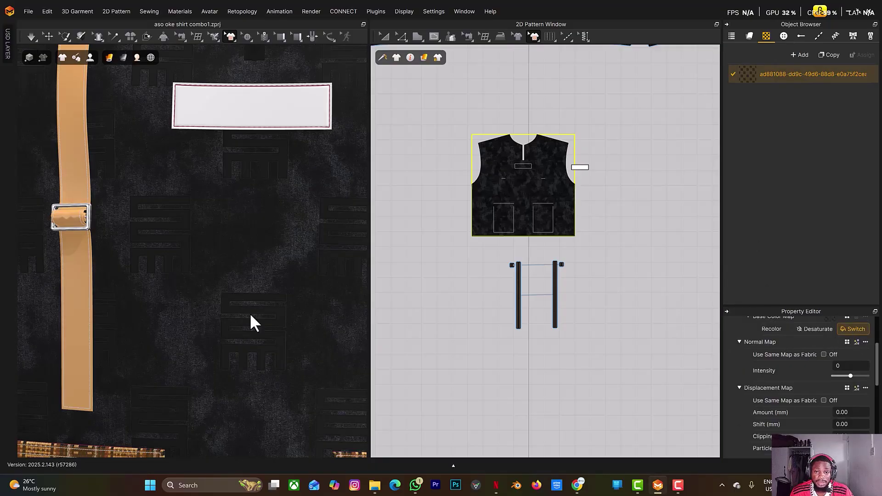
click(828, 330)
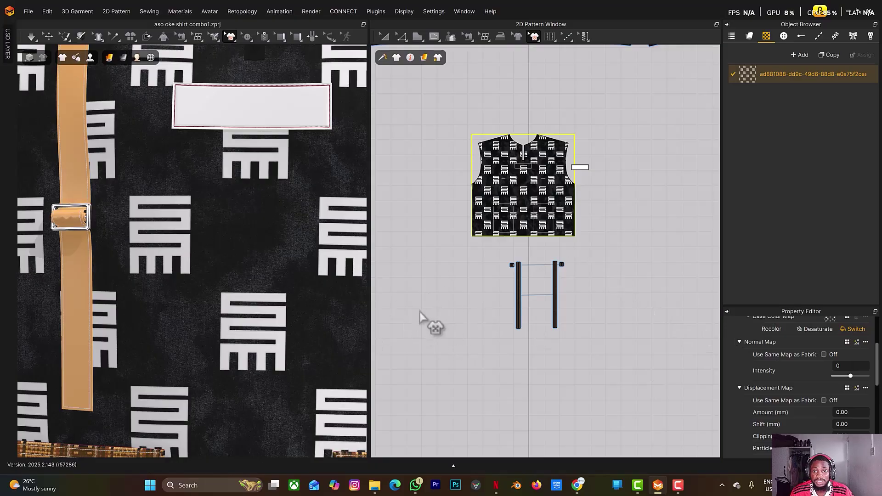
scroll(297, 304, down, 2)
scroll(297, 304, down, 5)
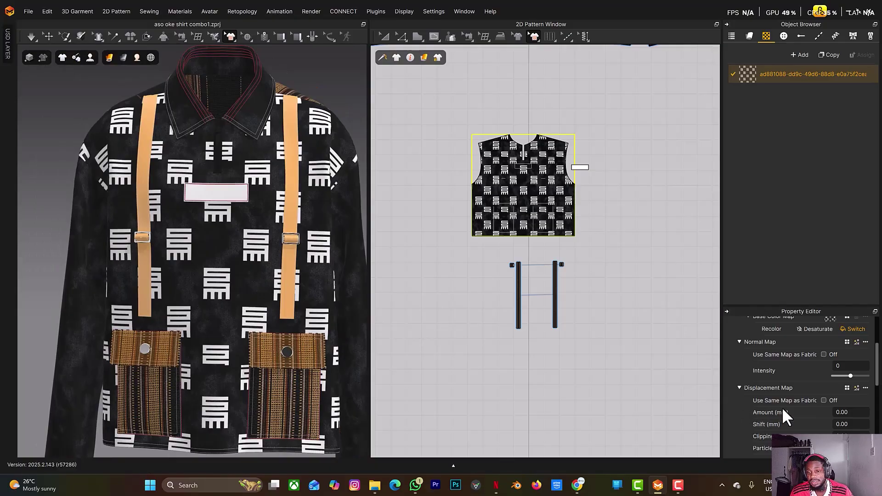
Step: Set the Nkyinkyim graphic's opacity to 20
scroll(783, 407, down, 5)
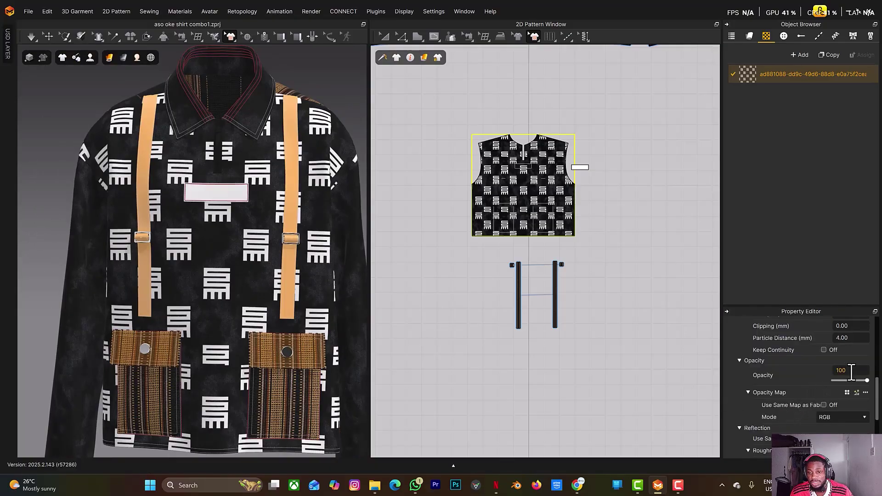
click(851, 372)
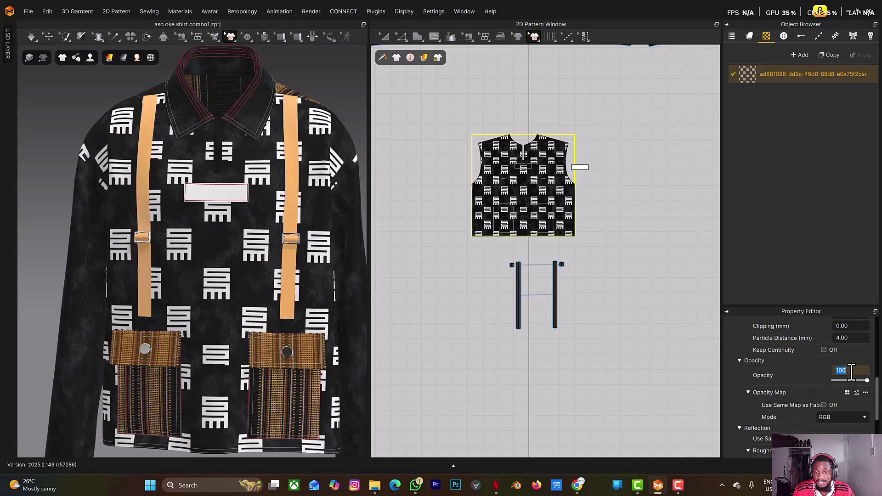
text(20)
key(Return)
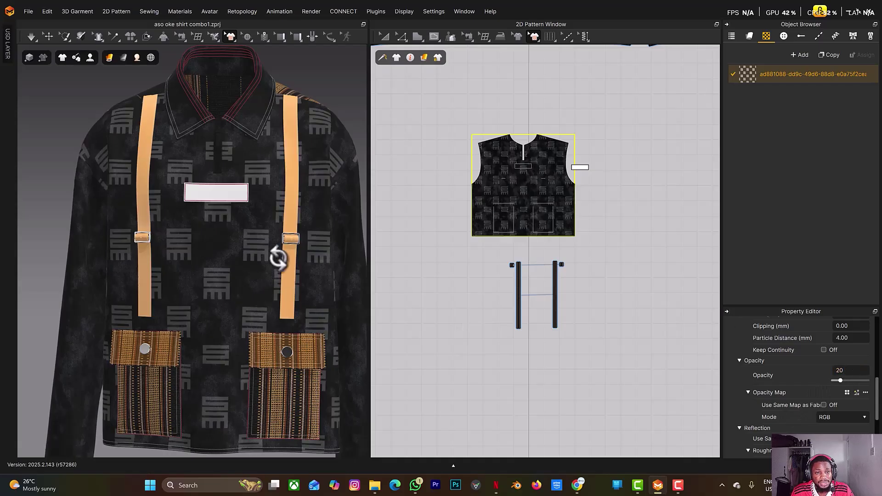
right_drag(278, 256, 255, 261)
scroll(625, 272, down, 2)
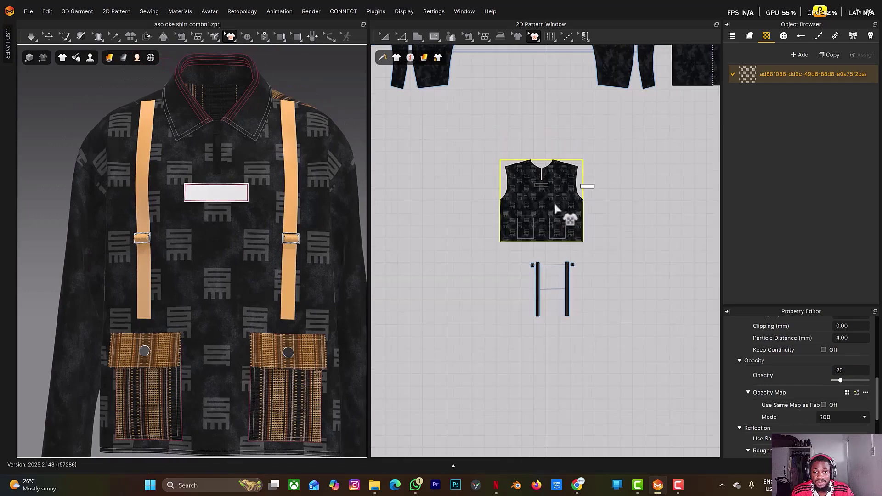
Step: Copy the tiled Nkyinkyim graphic from the front body onto the wide panel of the left sleeve pair
click(556, 205)
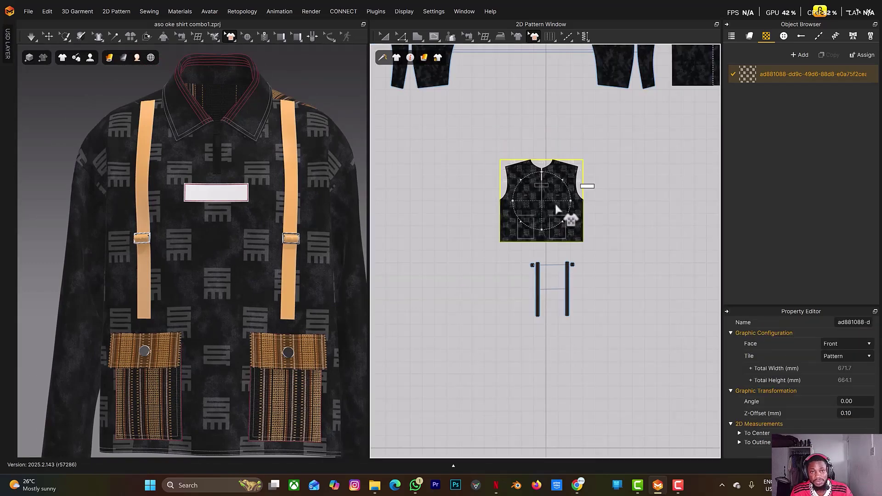
drag(556, 205, 439, 134)
scroll(449, 144, down, 3)
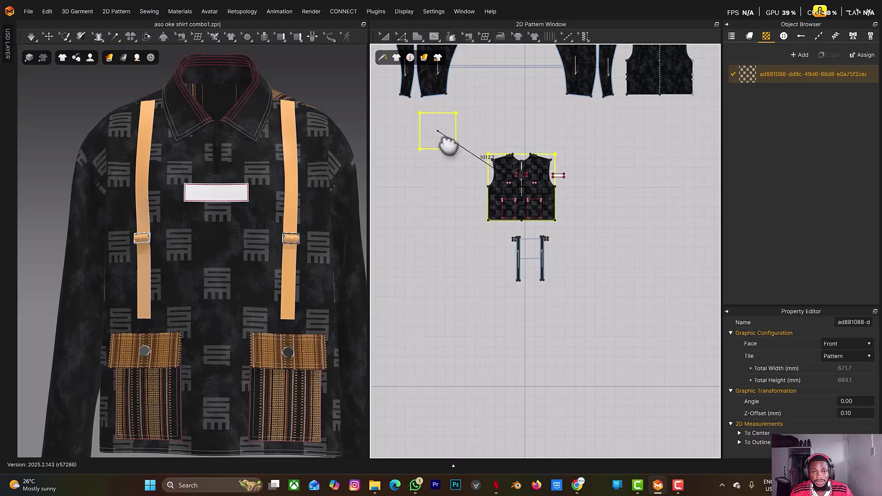
drag(445, 222, 439, 171)
scroll(441, 193, up, 2)
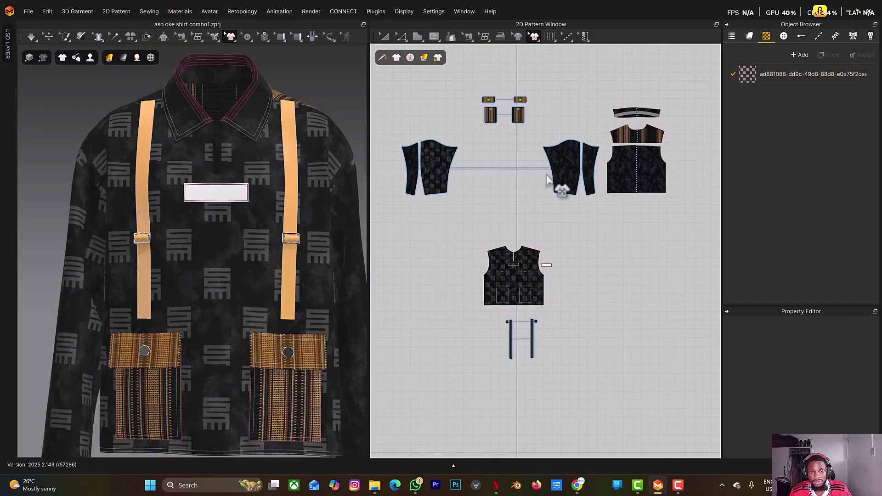
Step: Copy the sleeve's tiled graphic onto the adjoining narrow sleeve panel and the back body pattern
click(434, 168)
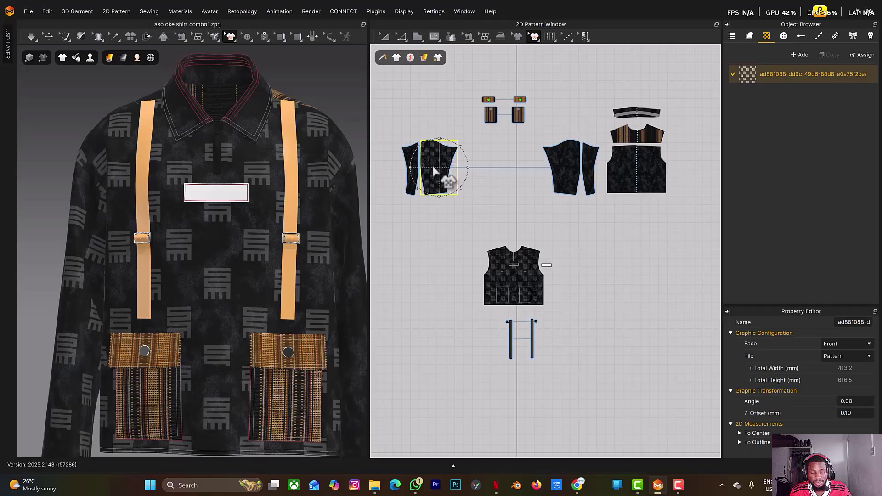
key(a)
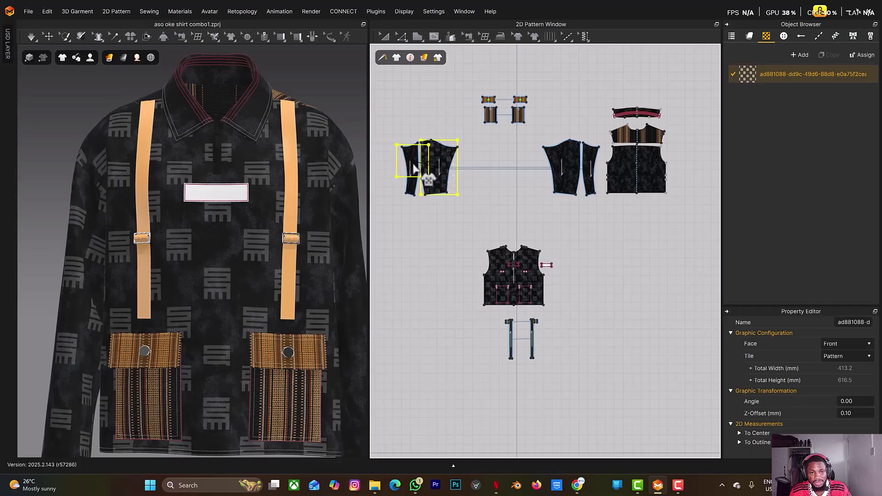
key(t)
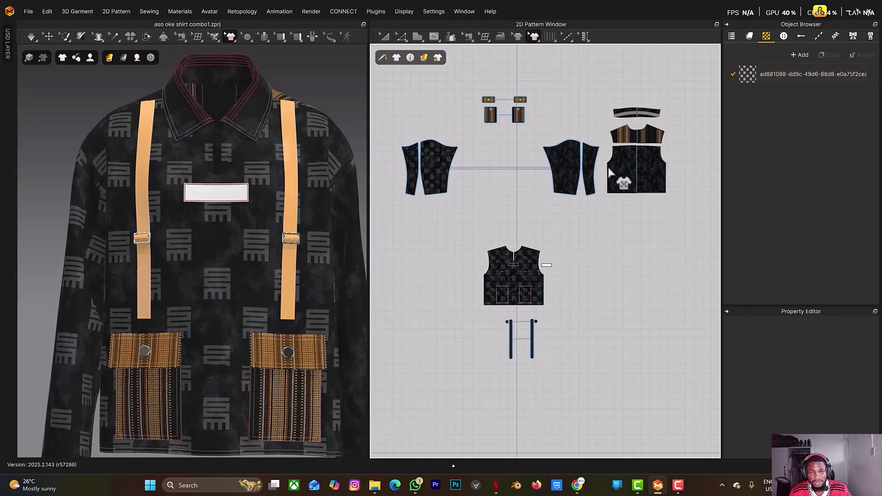
key(a)
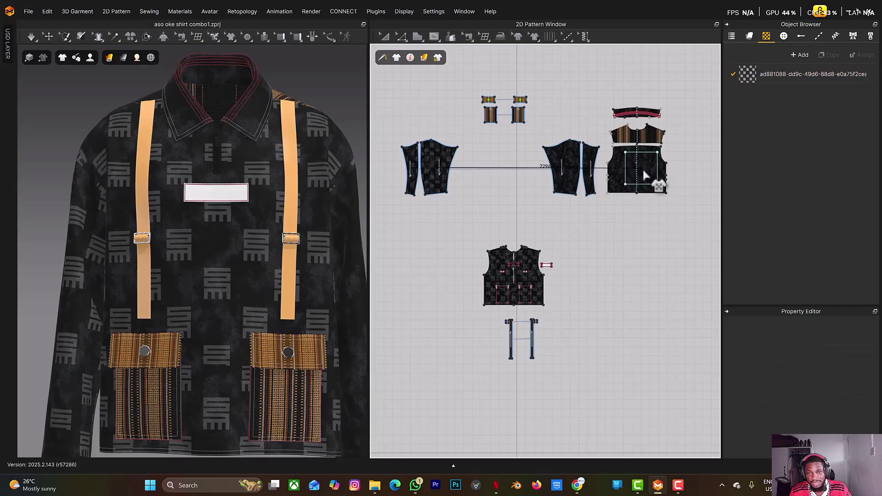
key(t)
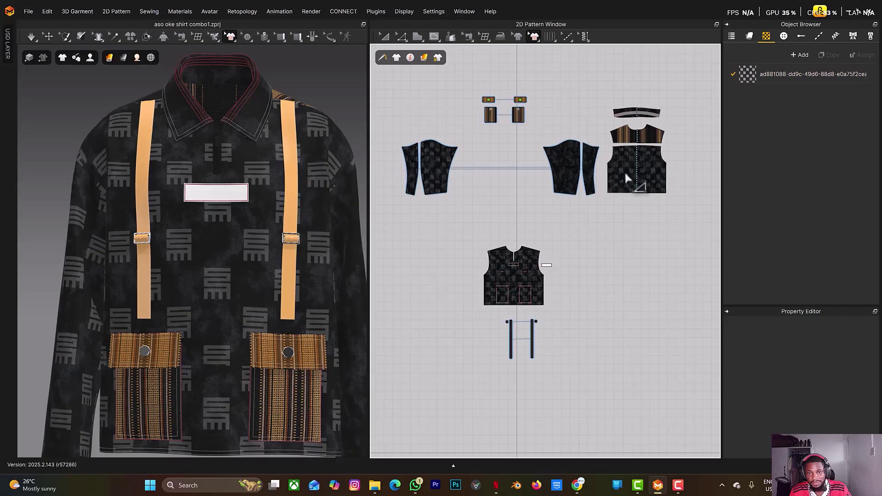
Step: Paste the tiled Nkyinkyim graphic onto the wide and narrow panels of the opposite sleeve
key(a)
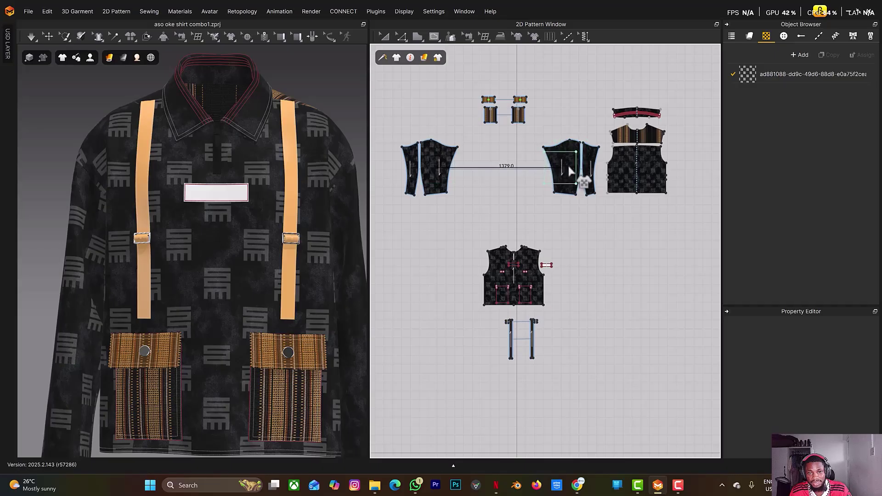
key(t)
key(a)
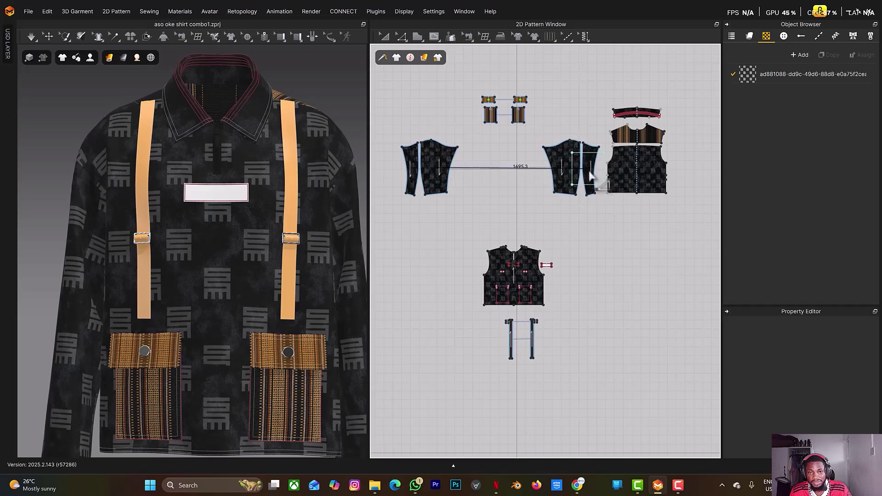
key(t)
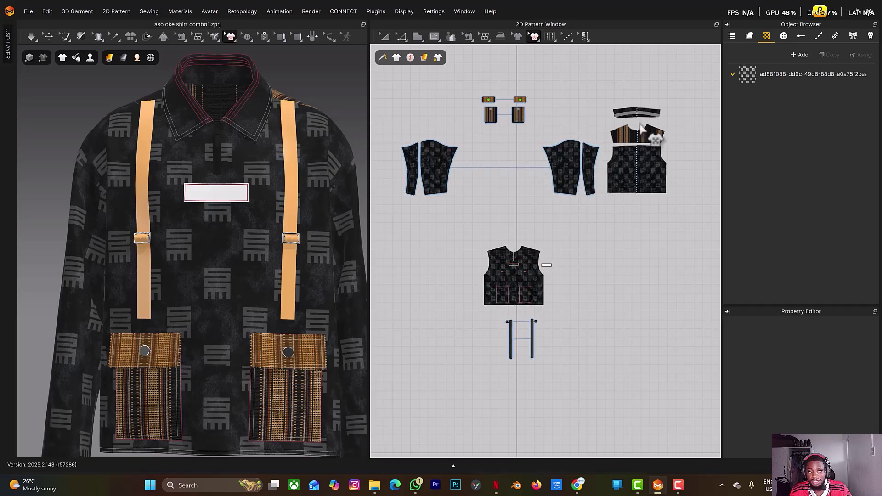
Step: Paste the tiled Nkyinkyim graphic onto the collar pattern above the back yoke and check it on the 3D shirt
scroll(642, 129, up, 3)
scroll(641, 181, up, 5)
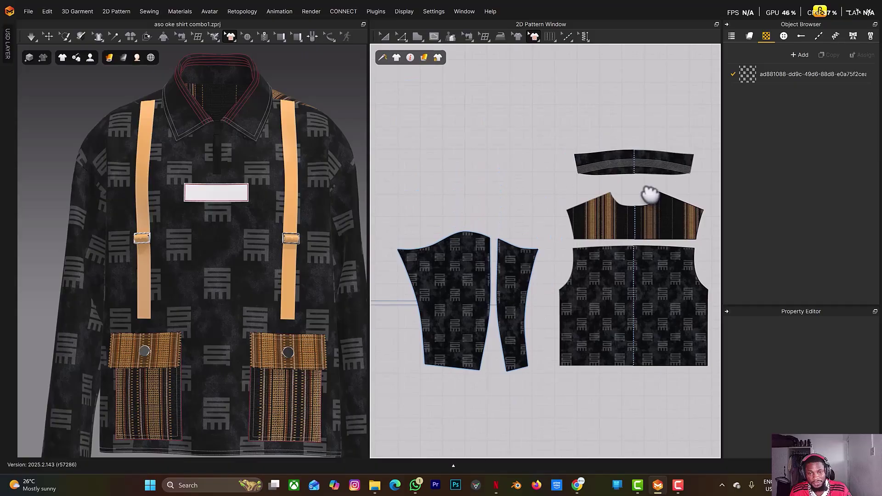
click(641, 181)
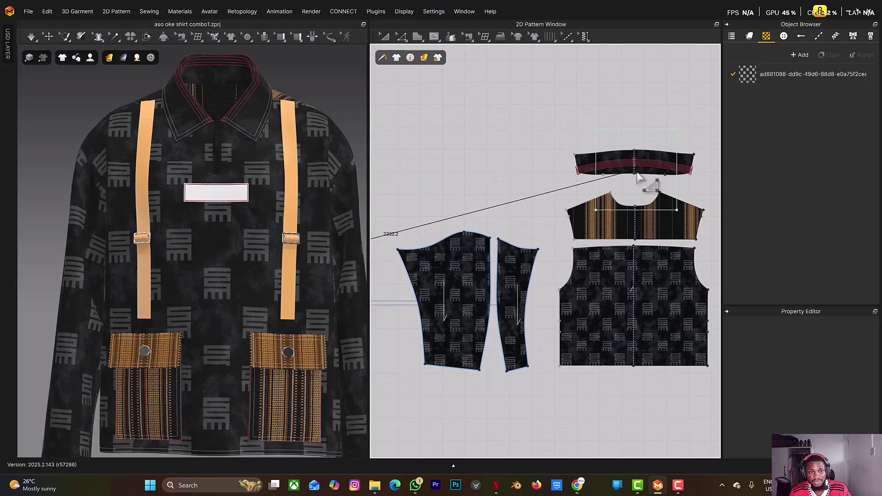
click(637, 172)
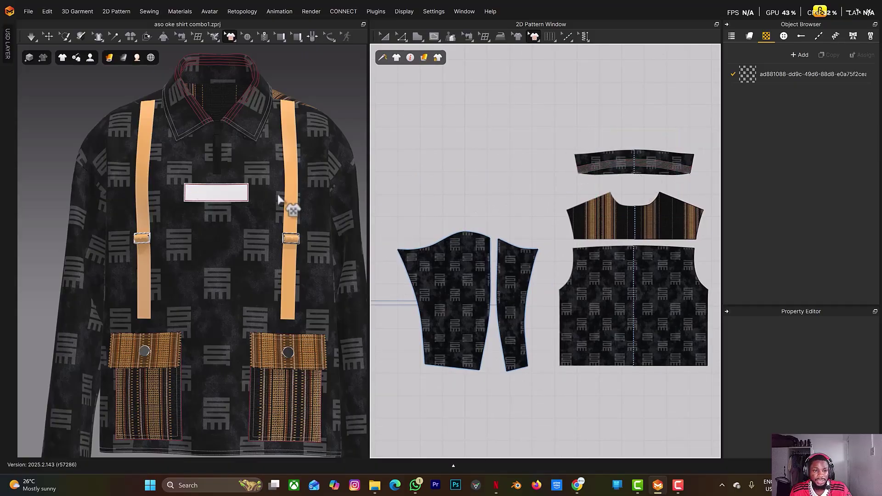
right_drag(301, 296, 232, 209)
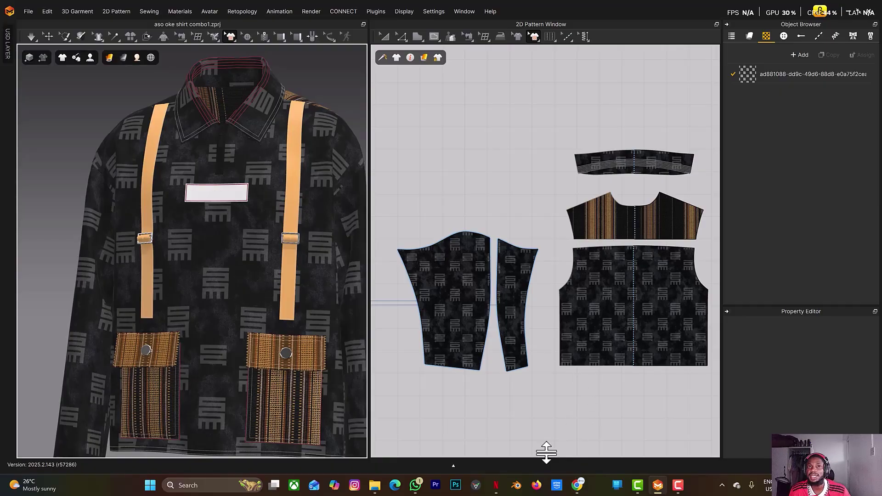
Step: Switch to the ChatGPT conversation in the browser and review the leather patch's font, size and placement advice and the generated patch images
click(579, 488)
scroll(480, 312, down, 3)
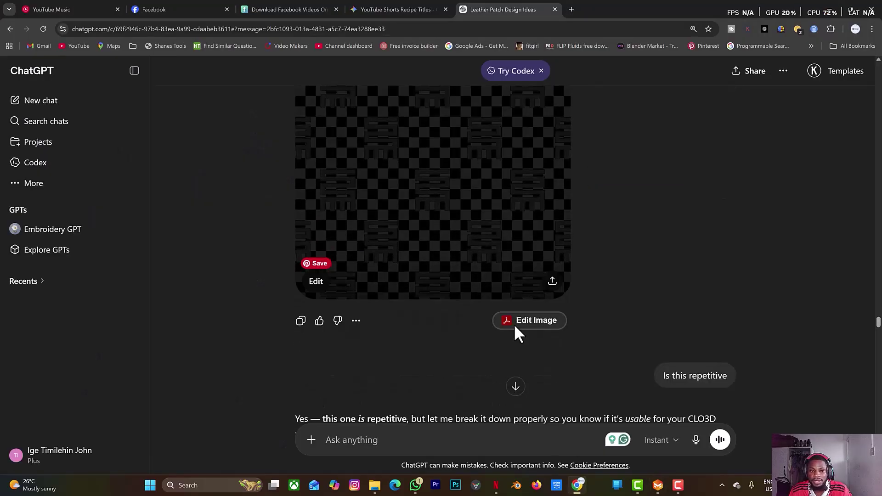
scroll(514, 324, down, 15)
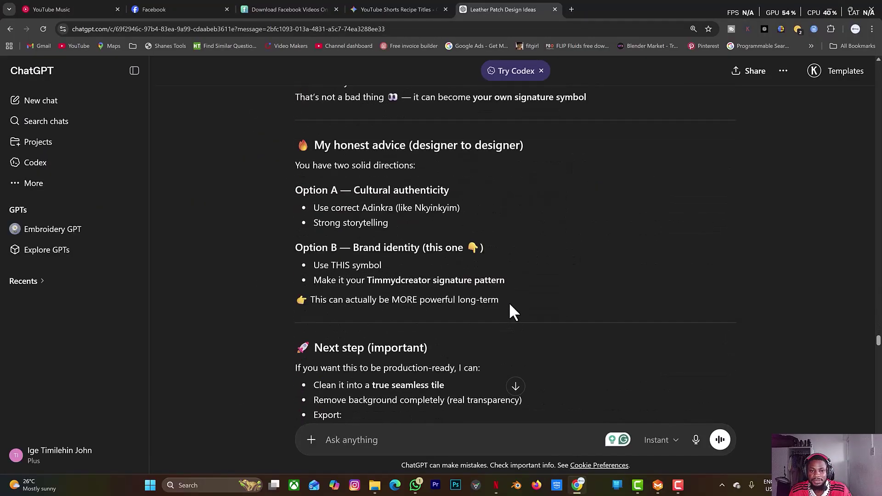
scroll(510, 304, down, 20)
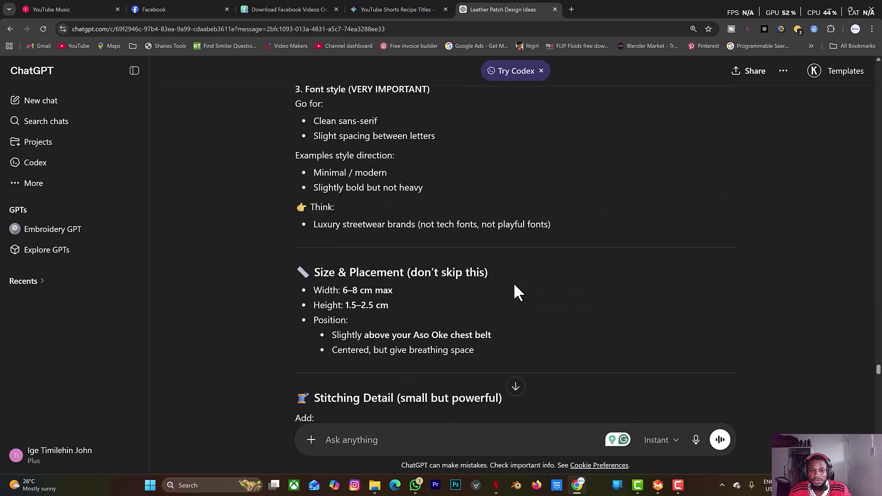
scroll(513, 283, down, 20)
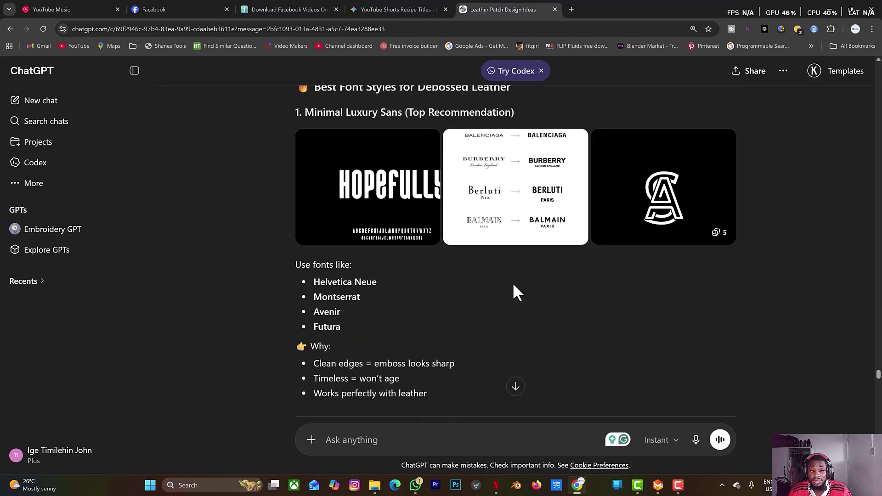
scroll(510, 278, down, 10)
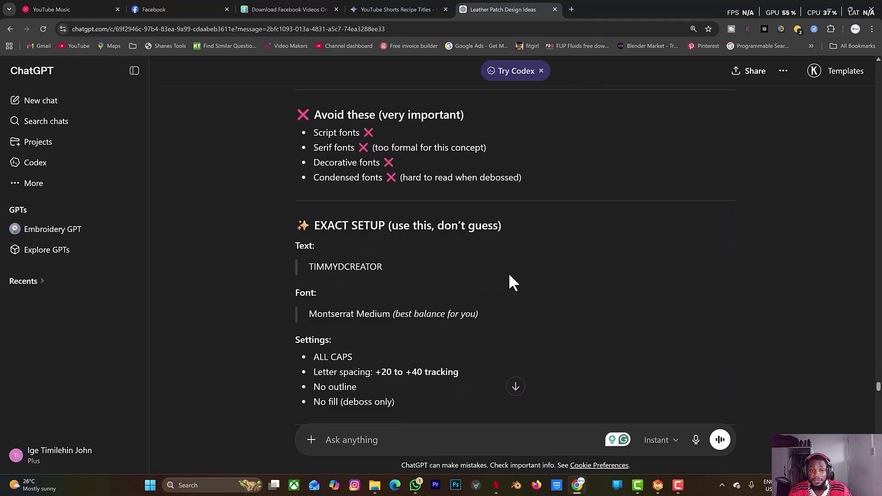
scroll(513, 282, down, 15)
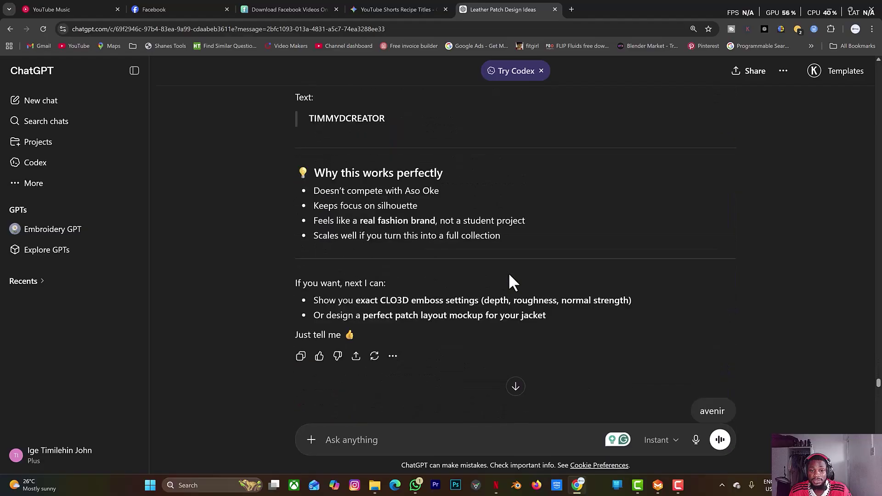
scroll(510, 276, down, 20)
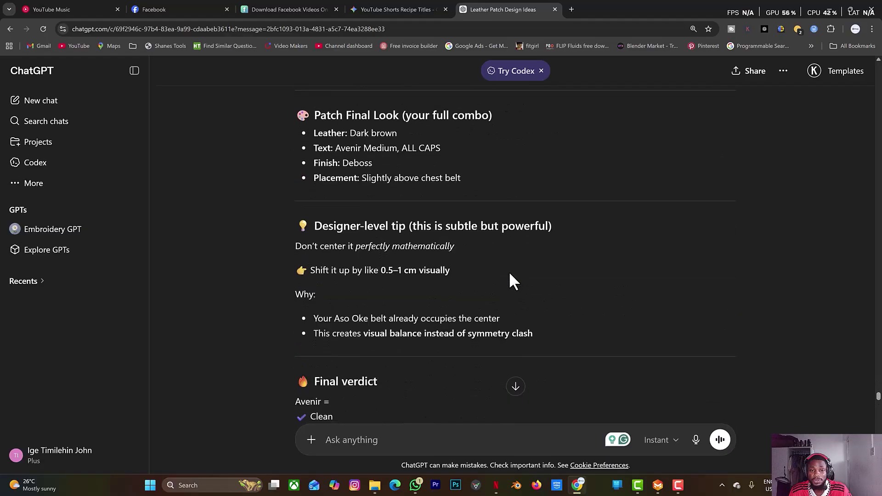
scroll(511, 274, down, 20)
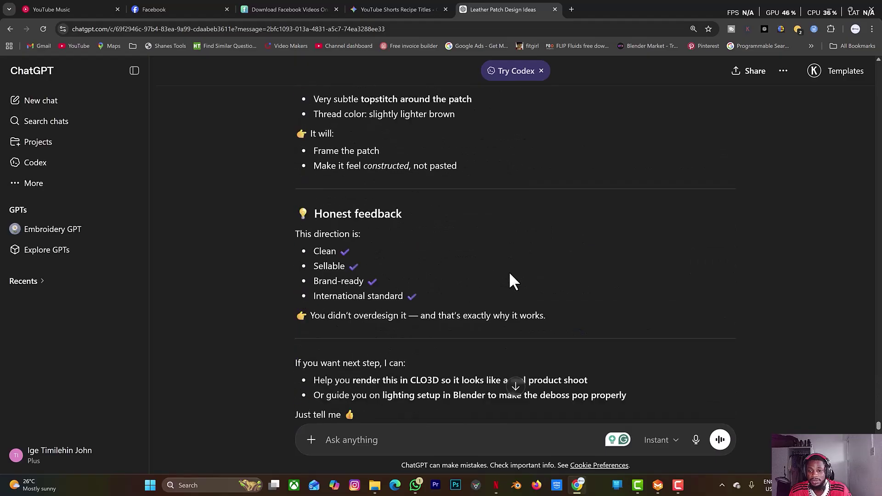
scroll(510, 274, down, 10)
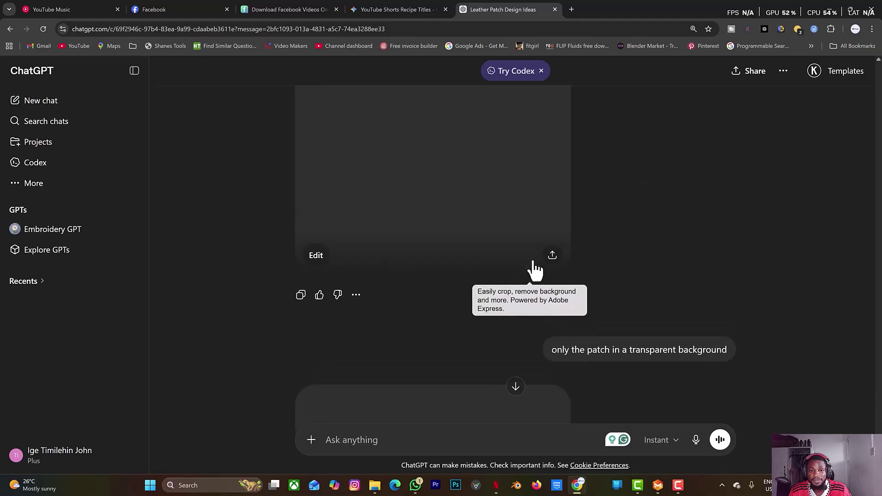
scroll(510, 266, up, 2)
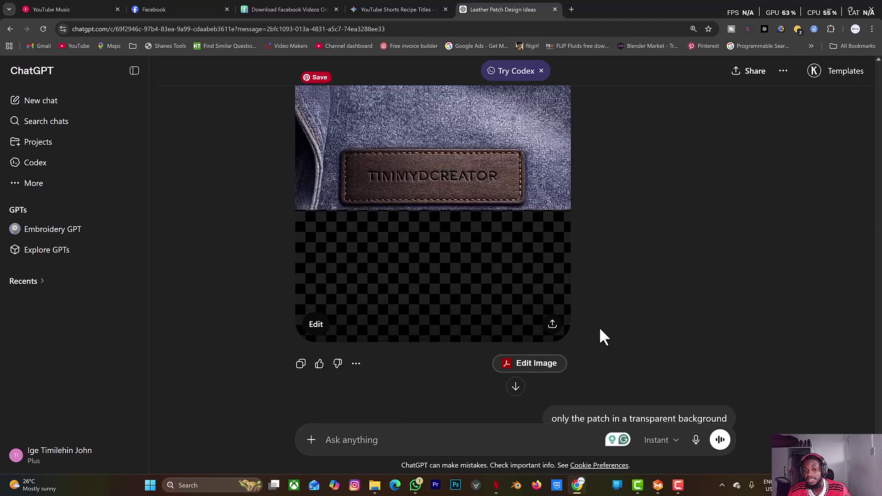
scroll(593, 356, down, 2)
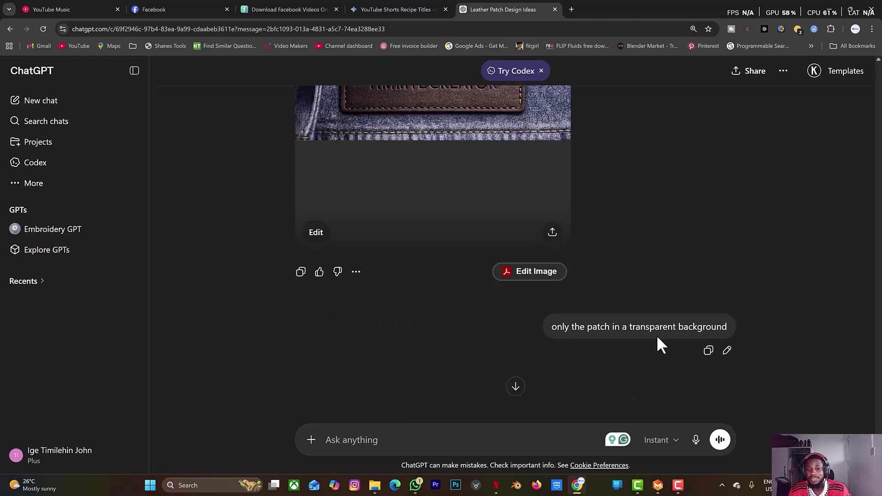
scroll(701, 366, down, 3)
scroll(413, 344, down, 4)
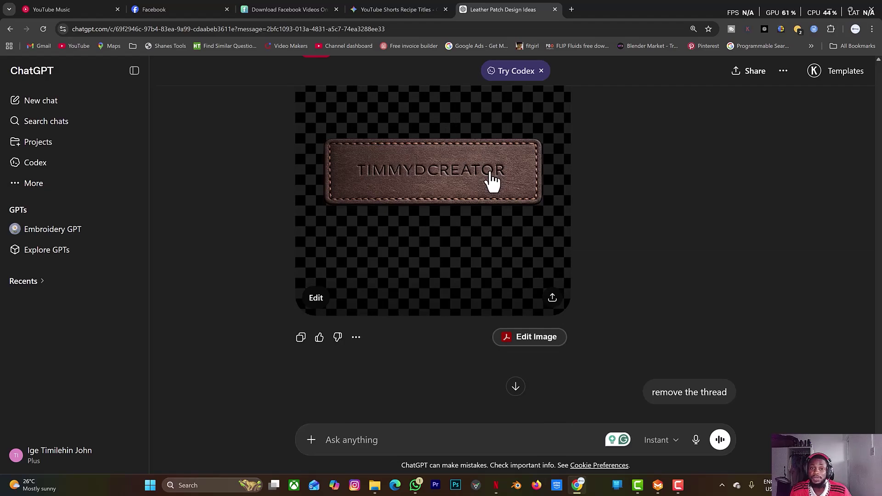
scroll(439, 276, down, 8)
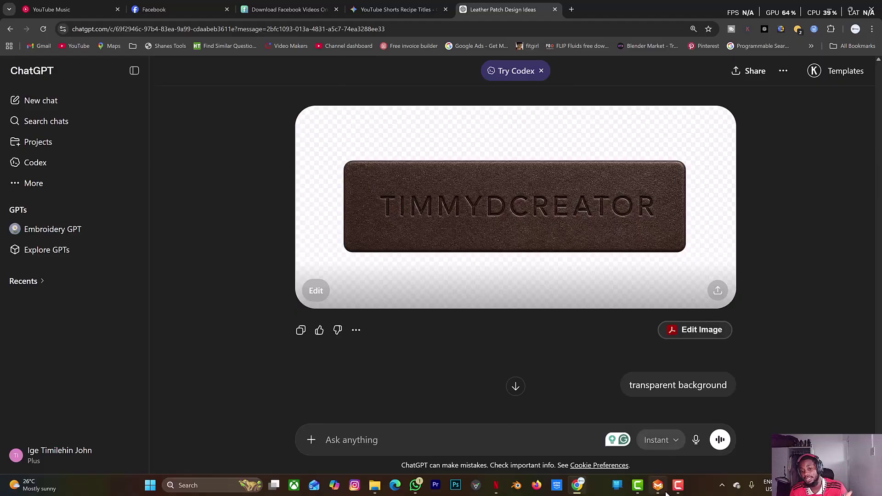
Step: Return to the shirt project and load the image "ChatGPT Image Apr 30, 2026, 01_21_14 AM" as a graphic for the blank chest patch
mouse_move(632, 488)
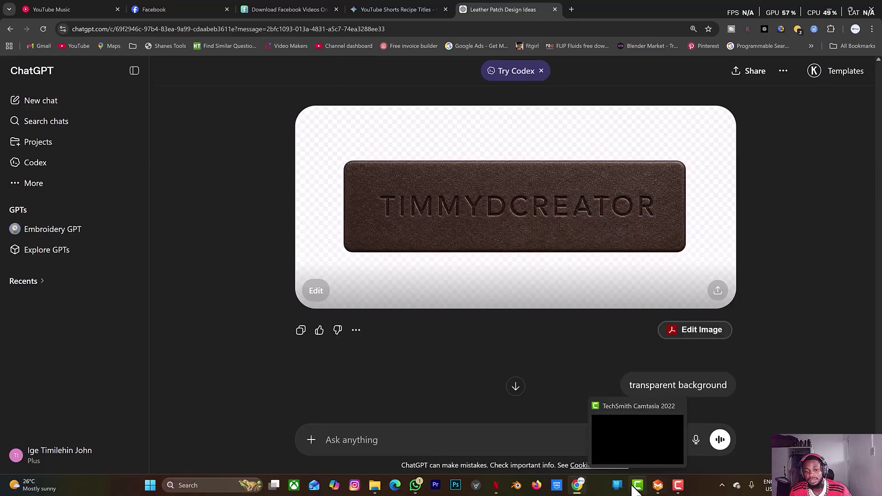
click(658, 486)
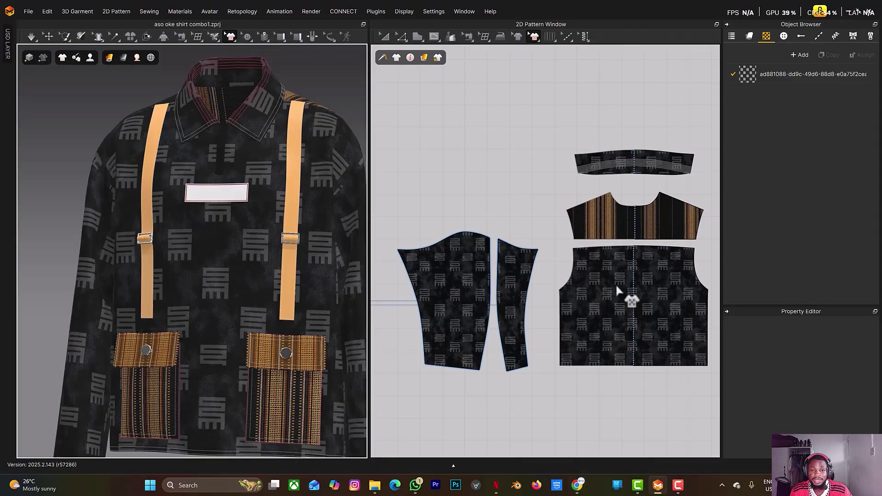
scroll(616, 283, down, 3)
right_drag(579, 257, 565, 291)
scroll(560, 288, up, 2)
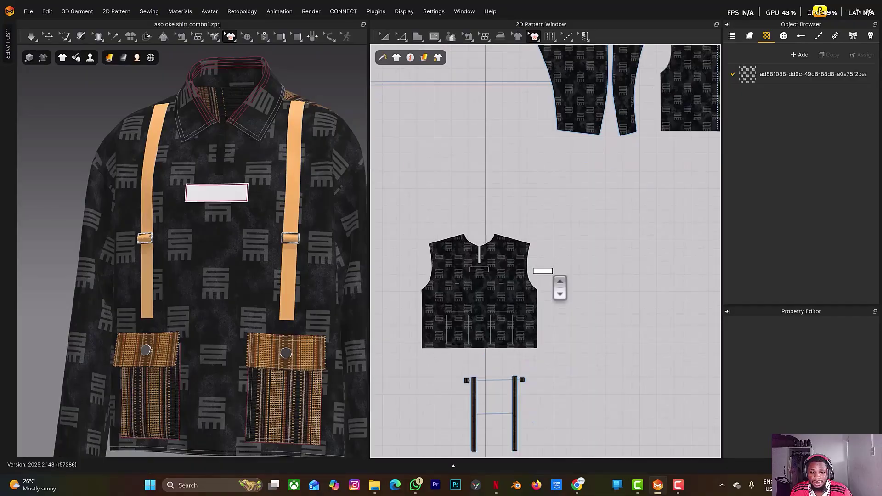
scroll(560, 288, up, 5)
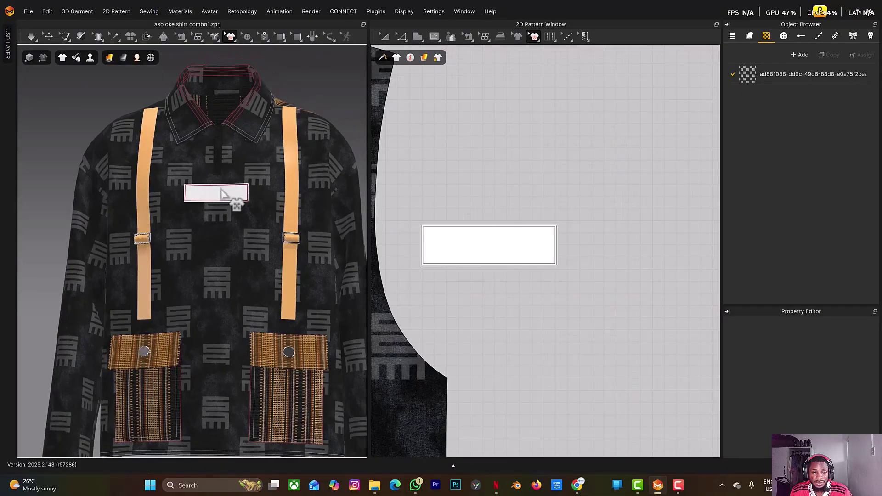
scroll(231, 199, up, 6)
middle_drag(233, 242, 226, 306)
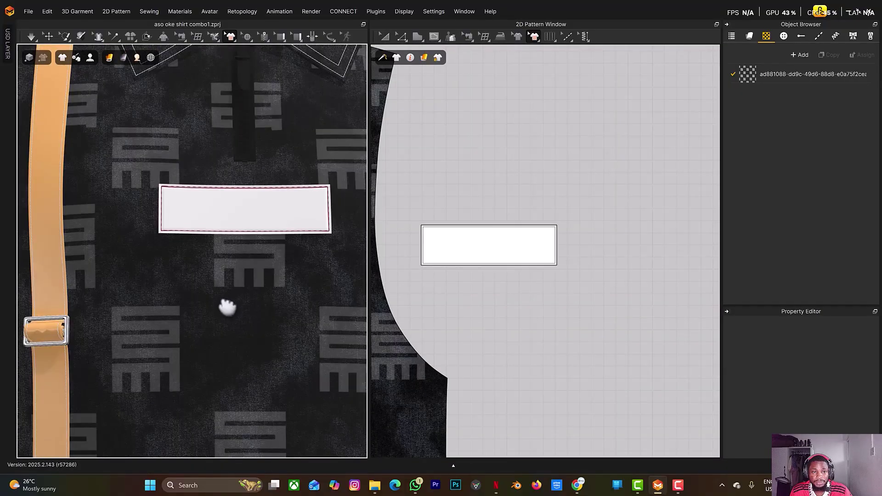
click(236, 35)
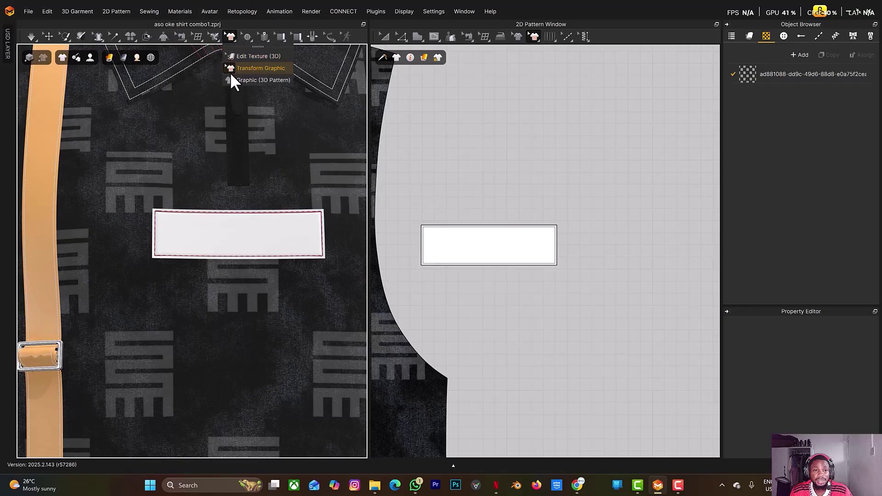
click(230, 80)
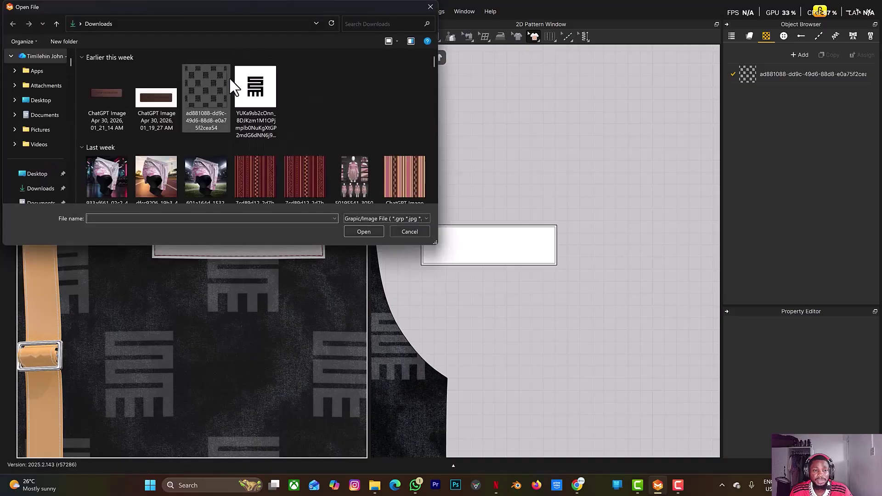
click(109, 97)
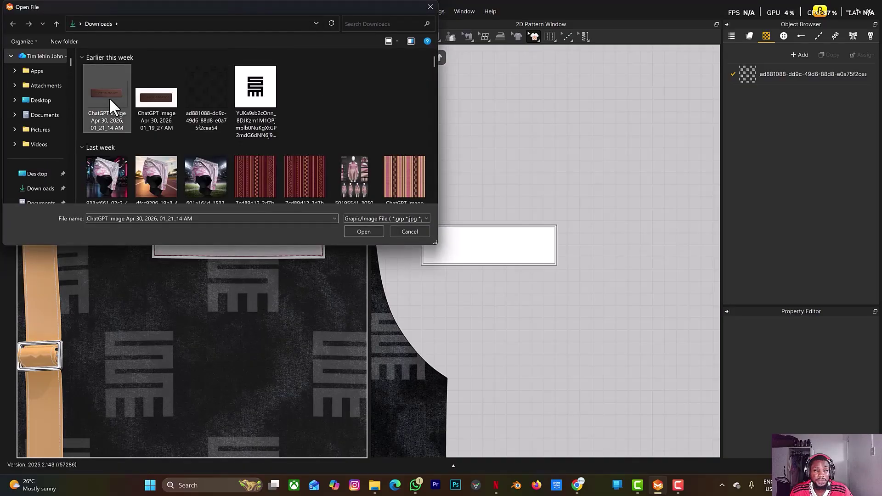
click(356, 227)
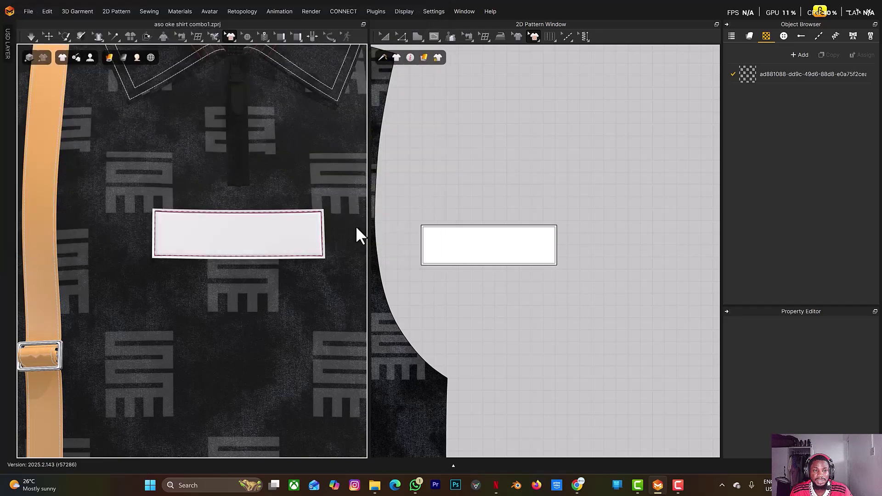
Step: Place the leather image on the blank chest patch pattern with a graphic width of 300 mm
click(489, 252)
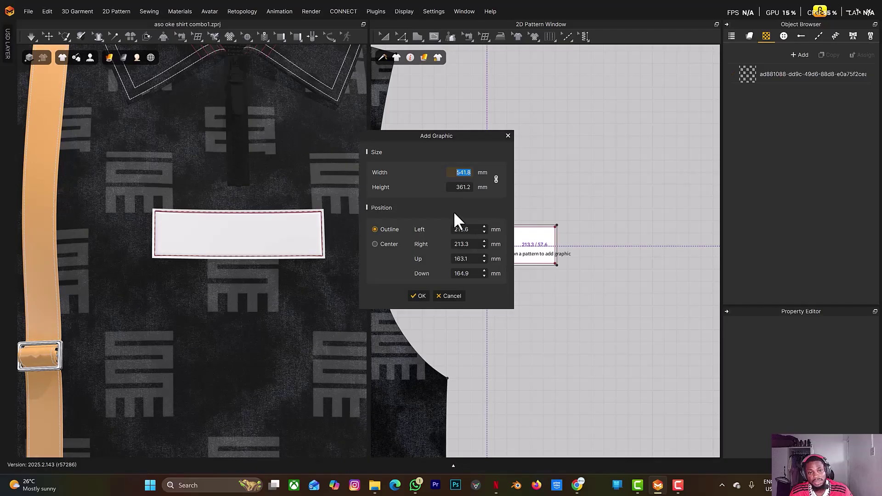
text(300)
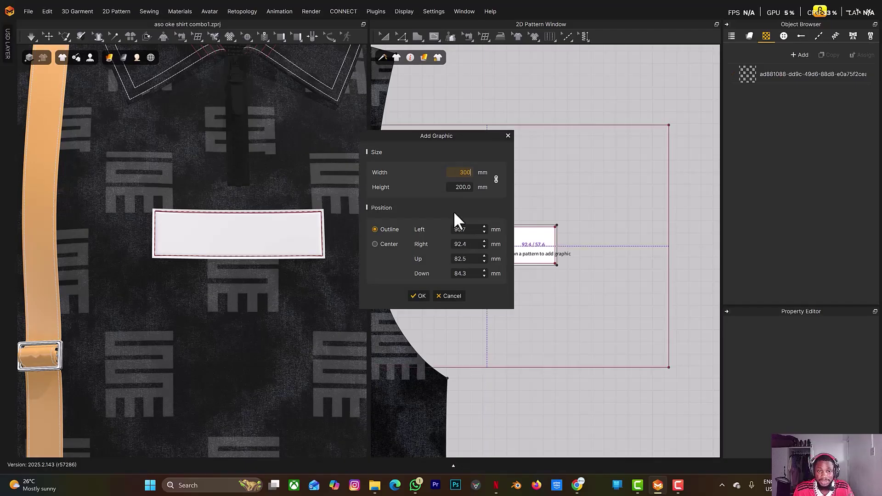
click(420, 296)
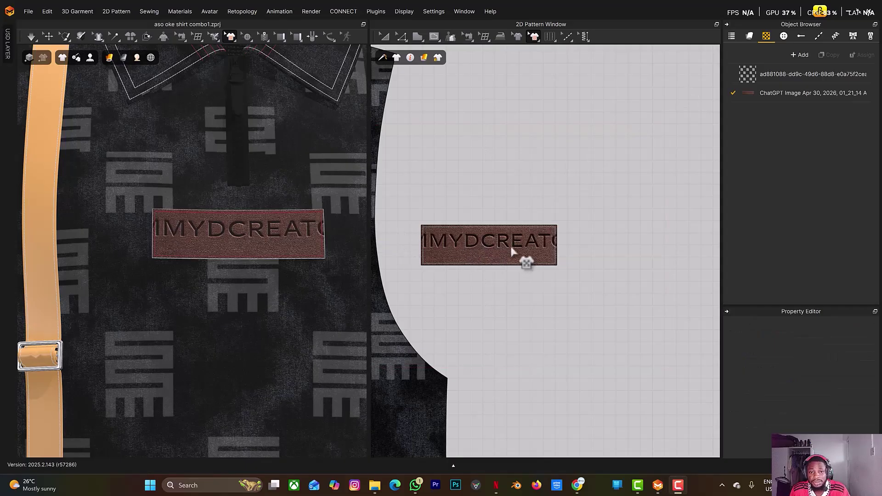
Step: Scale down the leather graphic so the full TIMMYDCREATOR lettering fits inside the chest patch, and check it on the 3D shirt
click(498, 244)
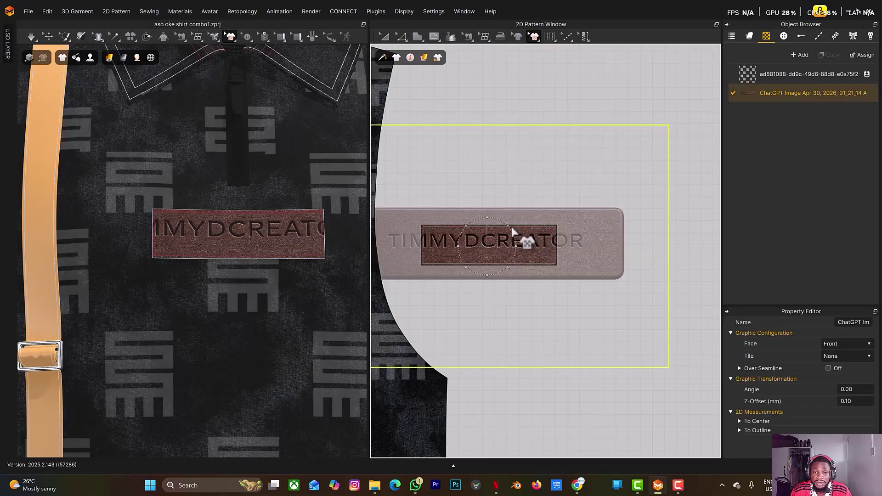
drag(504, 230, 488, 243)
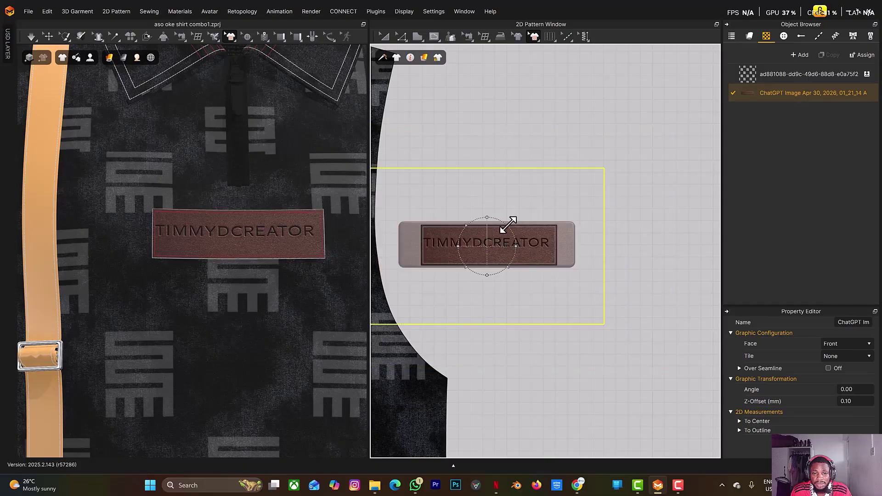
drag(509, 225, 492, 242)
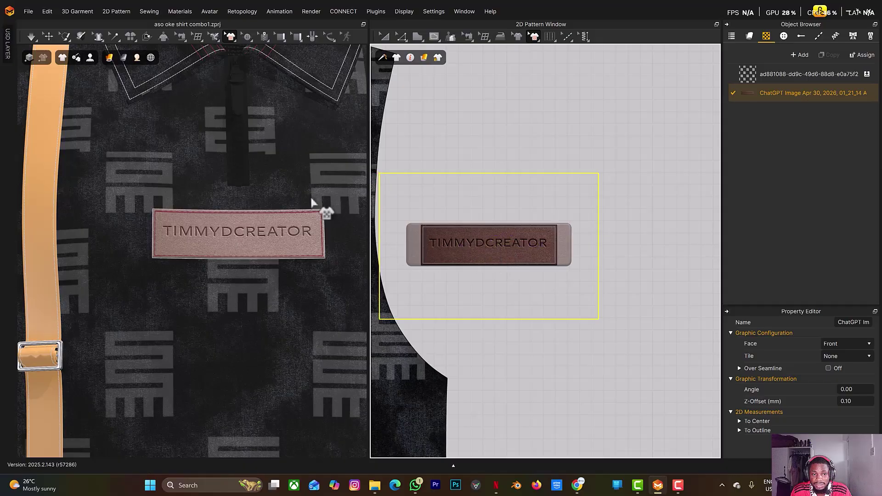
right_drag(312, 202, 305, 223)
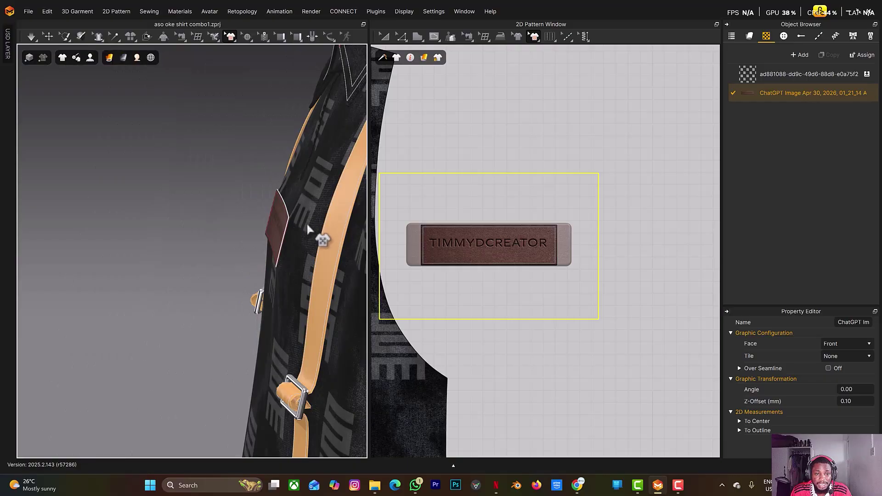
mouse_move(270, 220)
right_down()
mouse_move(290, 239)
mouse_move(262, 219)
mouse_move(266, 229)
right_up()
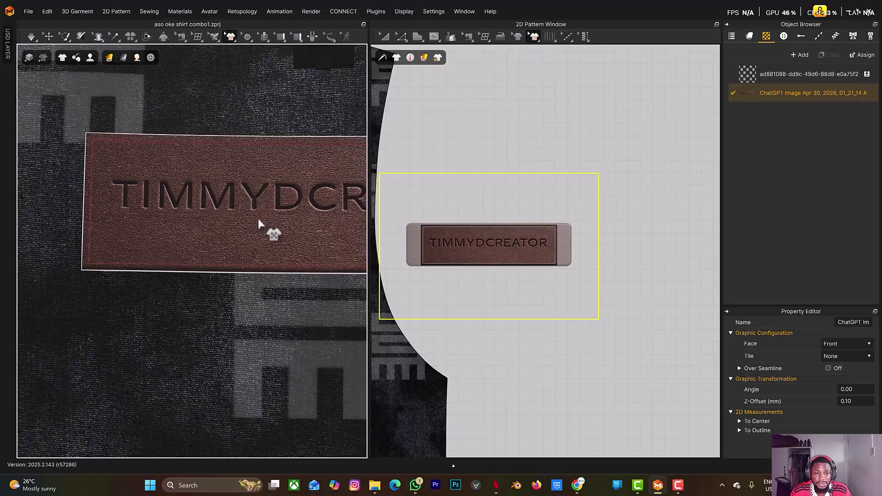
scroll(263, 223, down, 5)
middle_drag(270, 223, 252, 233)
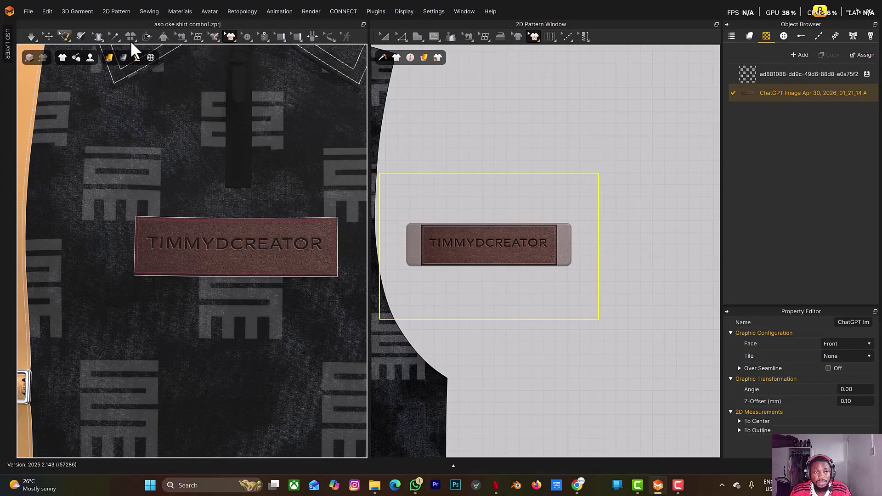
Step: Set the V2_Leather_Full_Grain base color to 60463D, sampled from the patch graphic, and review the whole 3D shirt
click(749, 36)
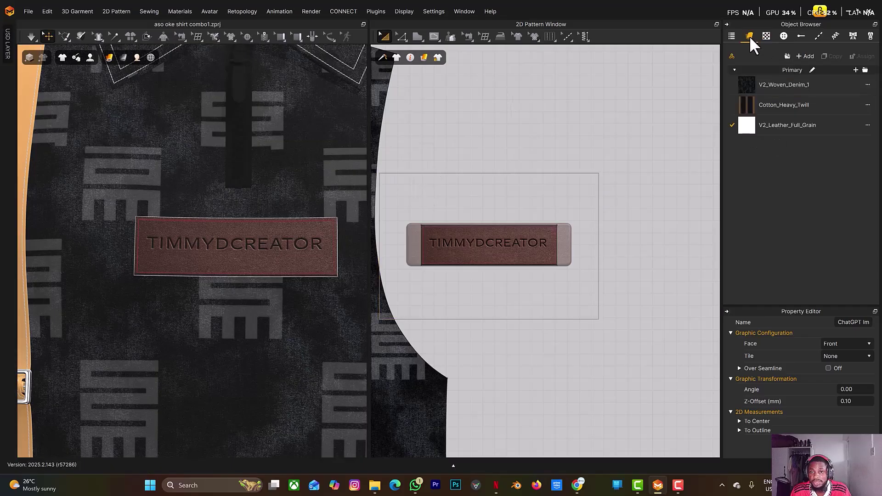
click(801, 128)
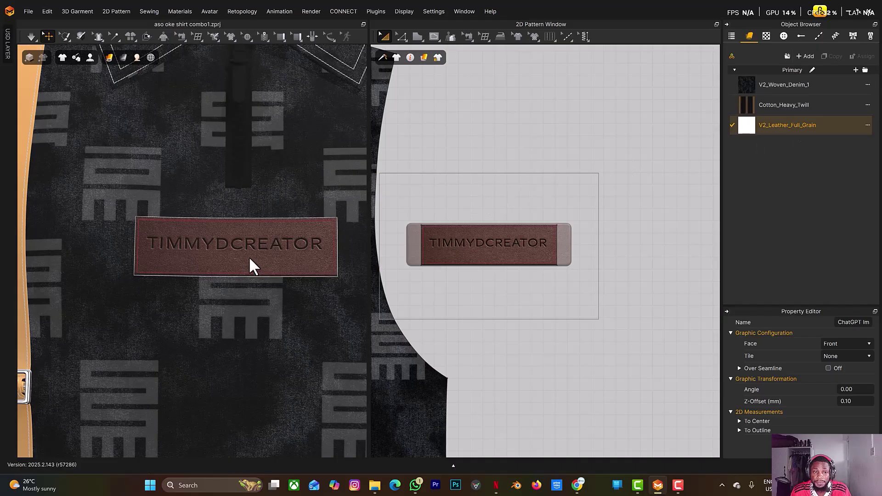
click(811, 146)
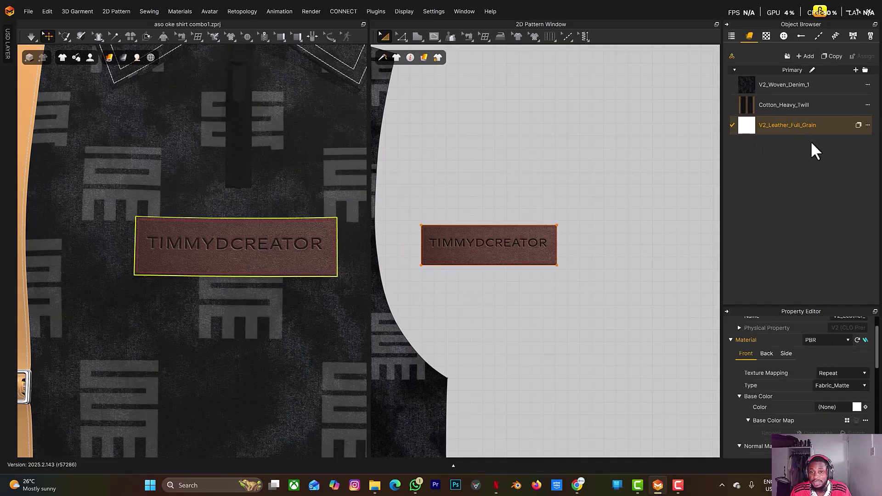
click(857, 408)
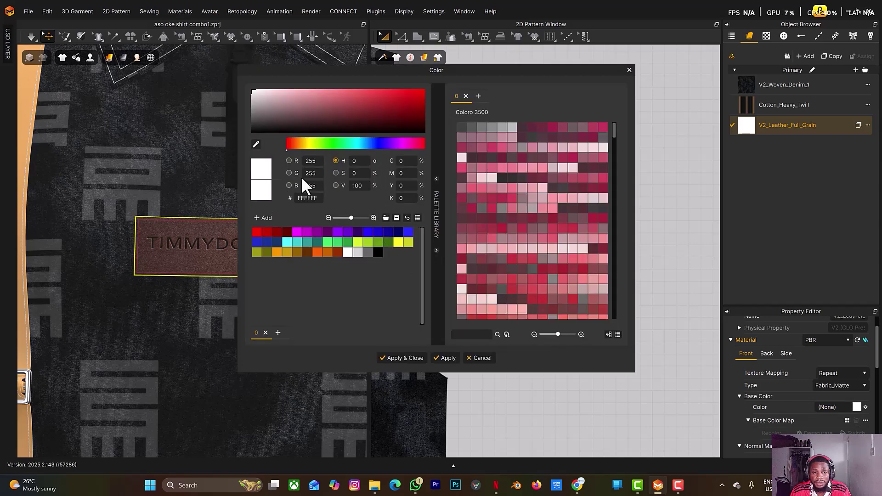
click(256, 144)
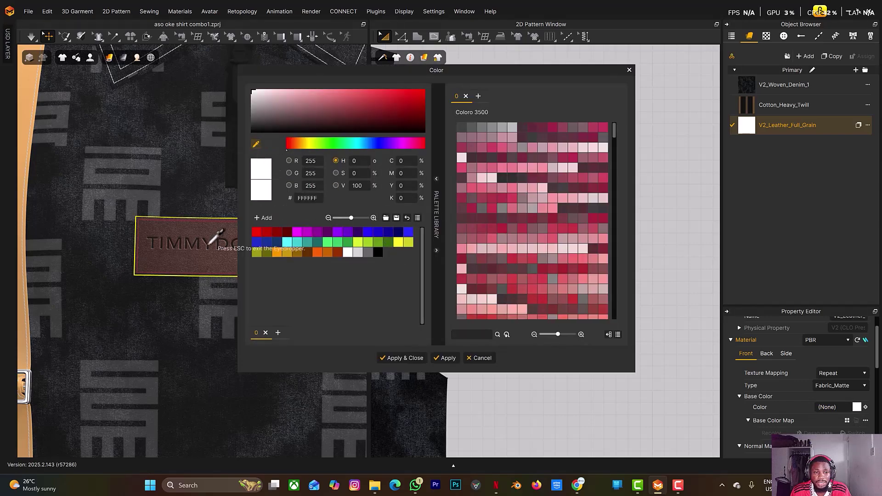
click(211, 243)
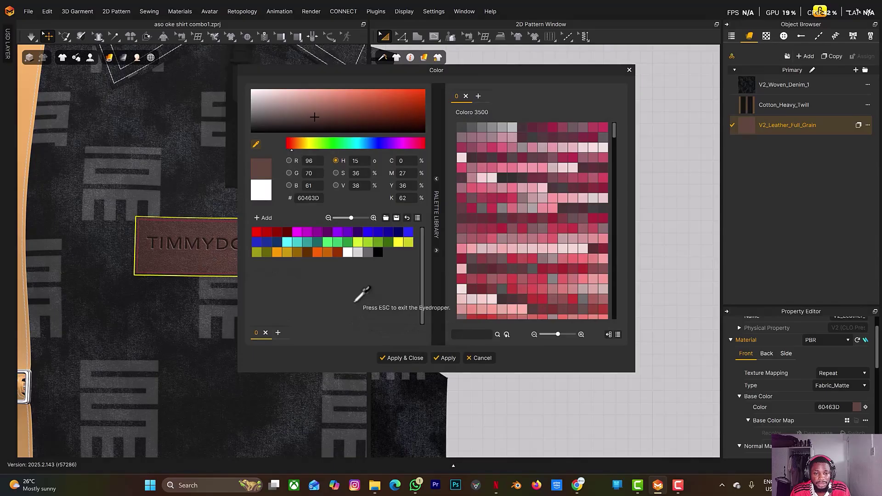
click(397, 356)
right_drag(340, 232, 309, 206)
click(253, 198)
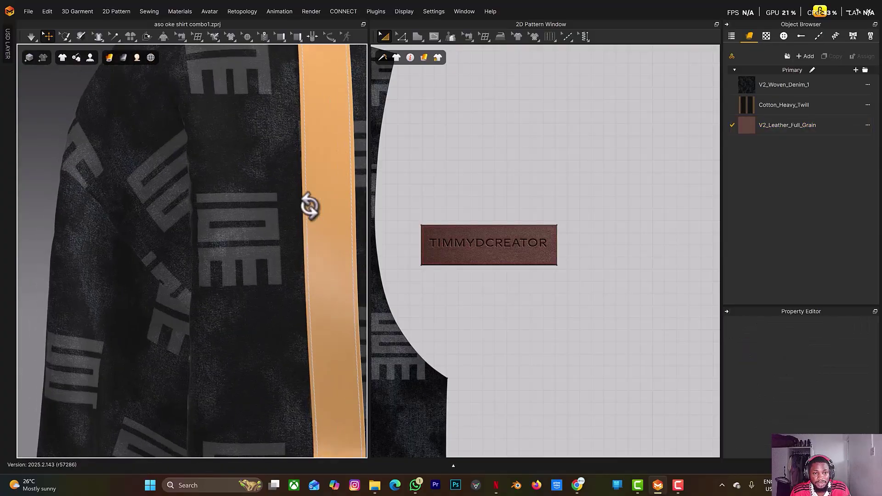
scroll(299, 204, down, 10)
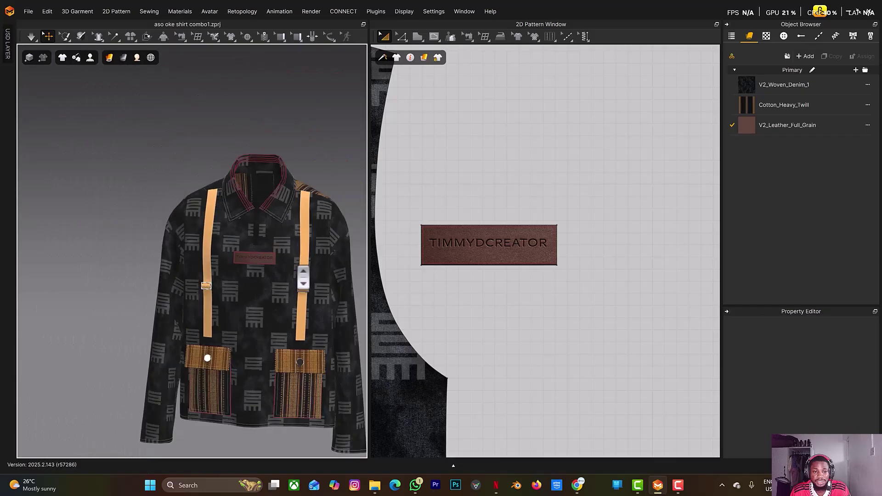
right_drag(303, 277, 272, 224)
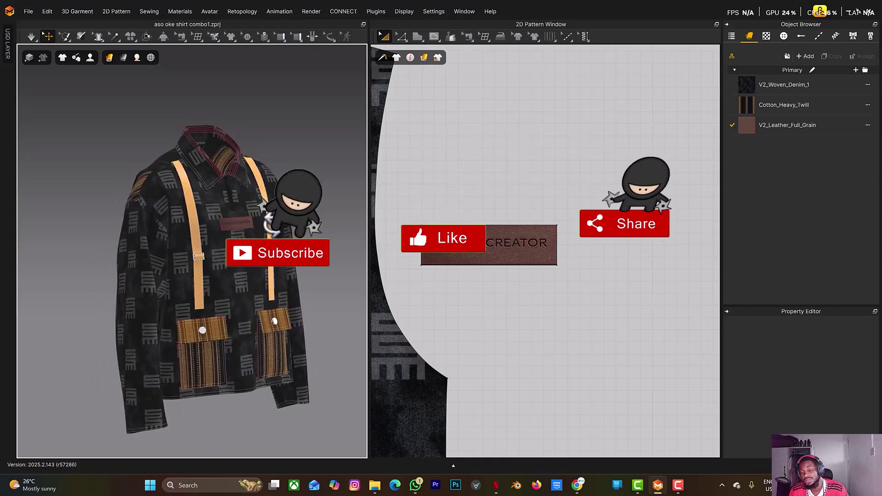